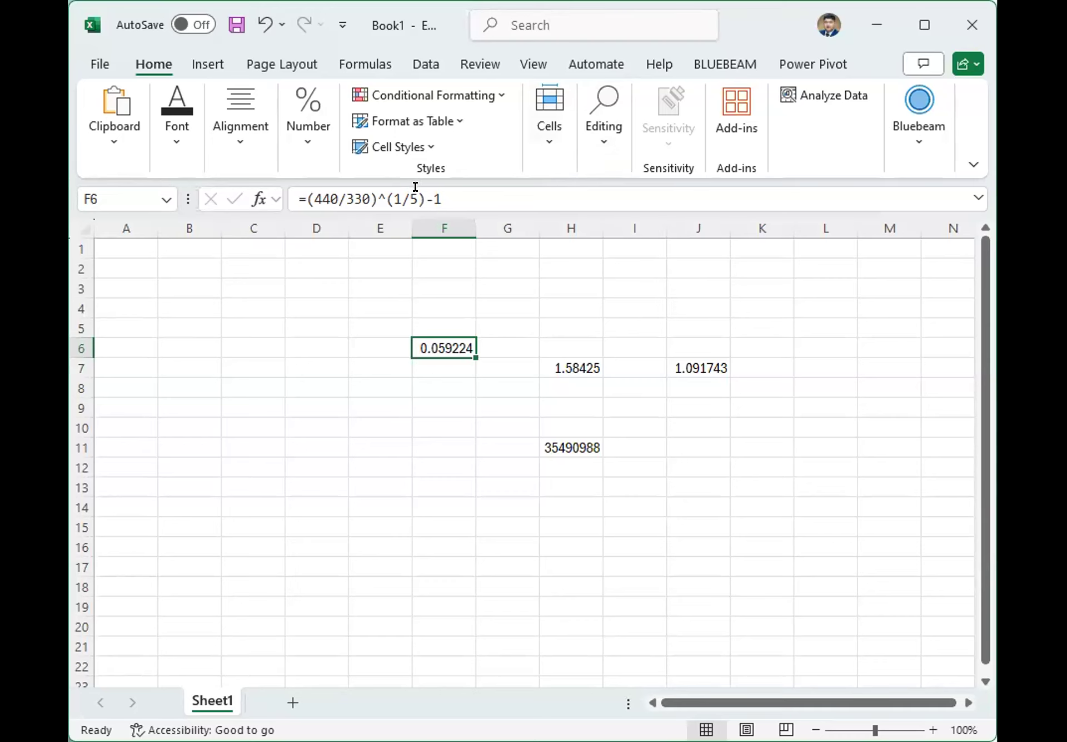
# Copy the formula =(440/330)^(1/5)-1 from cell F6 and enter it as plain text in F5.
pyautogui.moveTo(416, 189); pyautogui.dragTo(368, 190)
pyautogui.moveTo(445, 184); pyautogui.dragTo(286, 183)
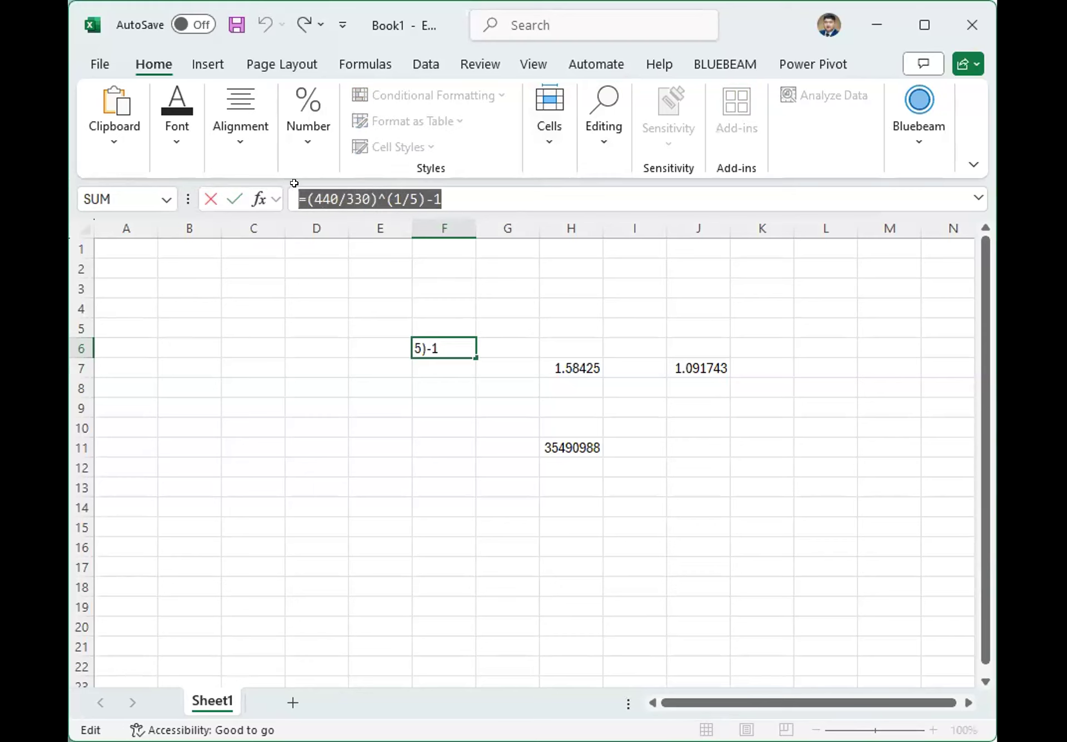
pyautogui.press('Escape')
pyautogui.doubleClick(431, 318)
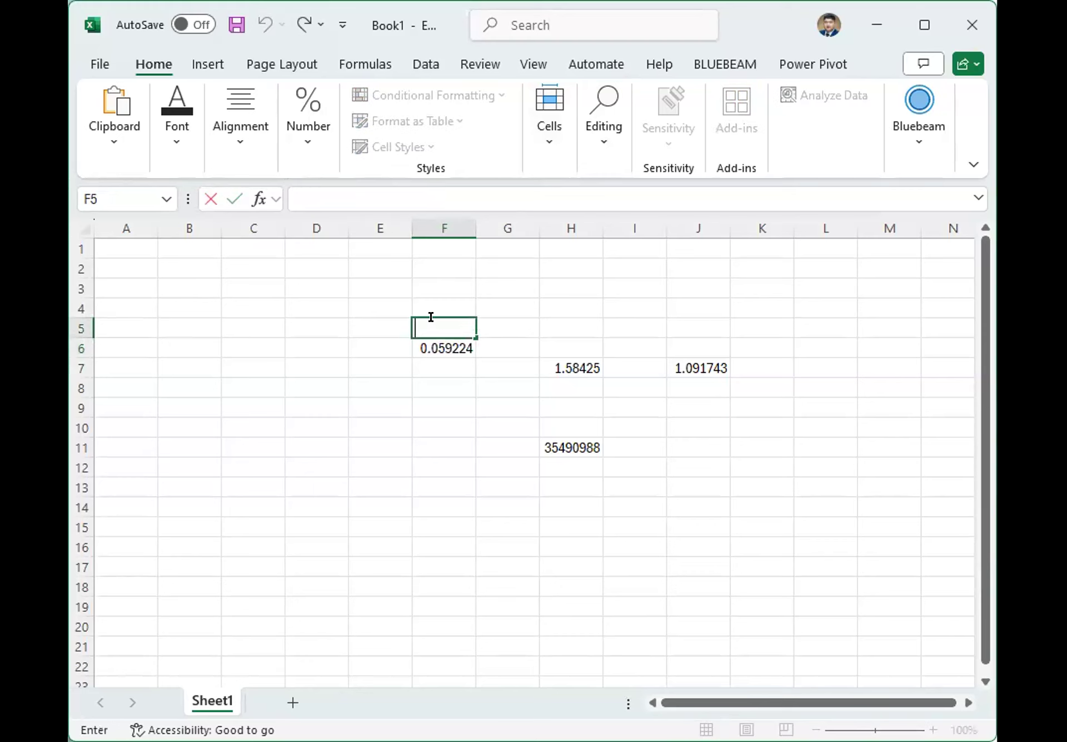
pyautogui.write("'")
pyautogui.write('=(440/330)^(1/5)-1')
pyautogui.press('Return')
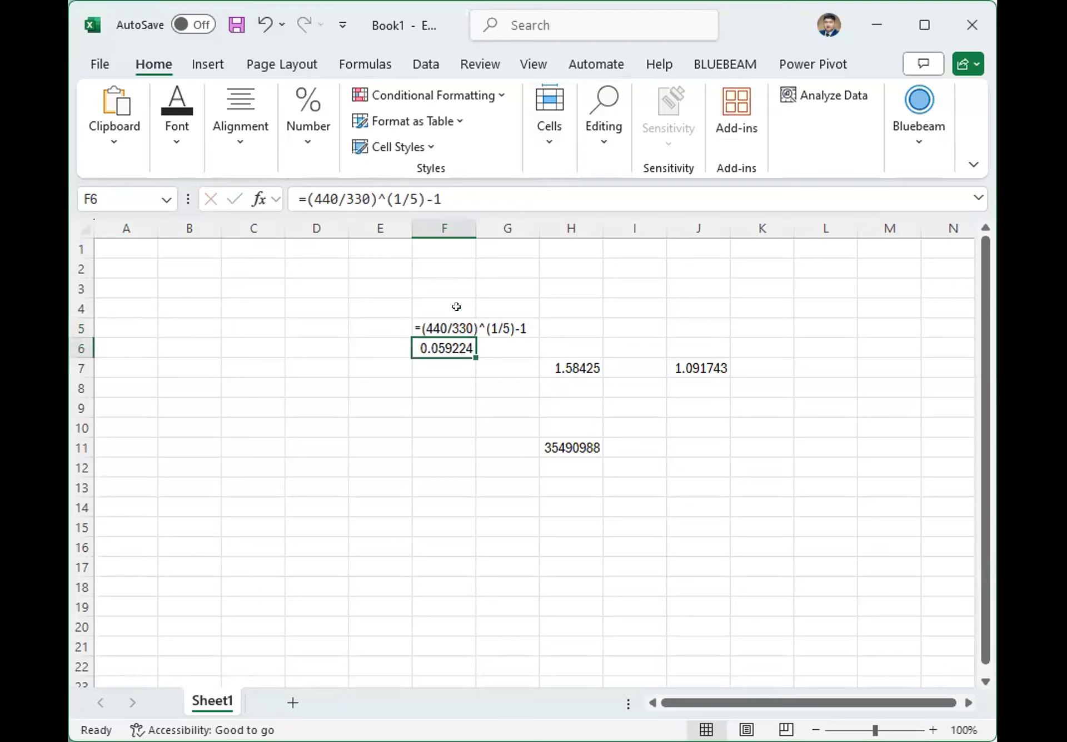
# Copy the formula =(1+0.0592)^8 from cell H7 and enter it as plain text in H6.
pyautogui.click(434, 326)
pyautogui.scroll(3, 431, 327)
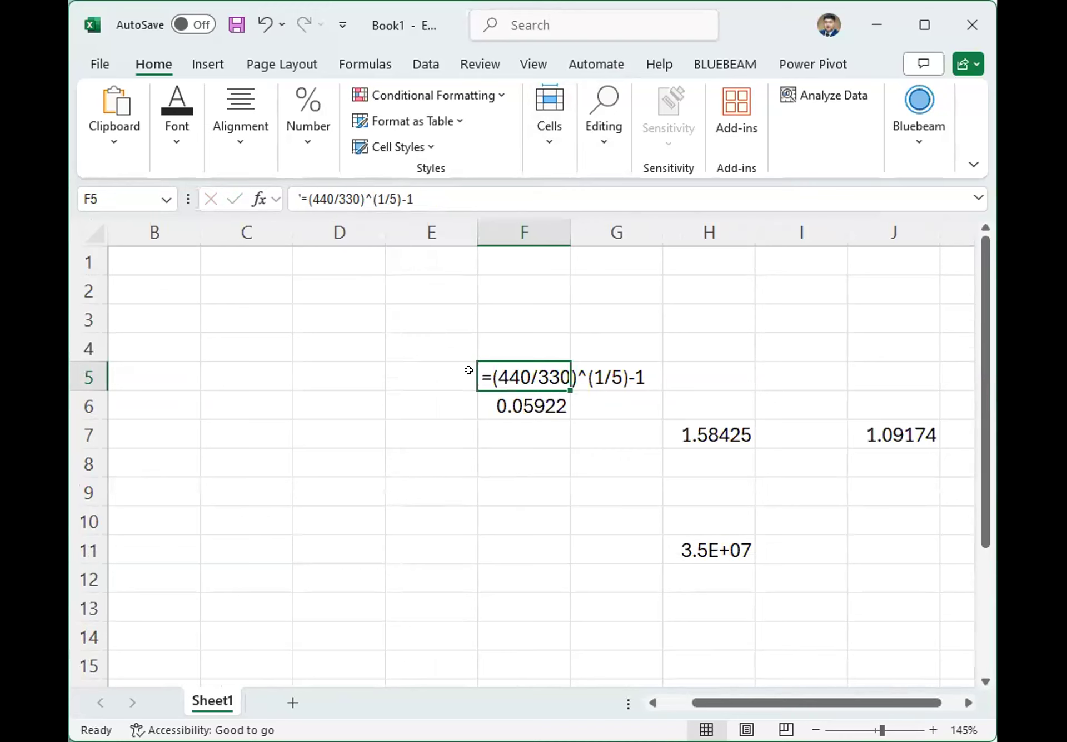
pyautogui.scroll(1, 468, 370)
pyautogui.moveTo(712, 706); pyautogui.dragTo(866, 707)
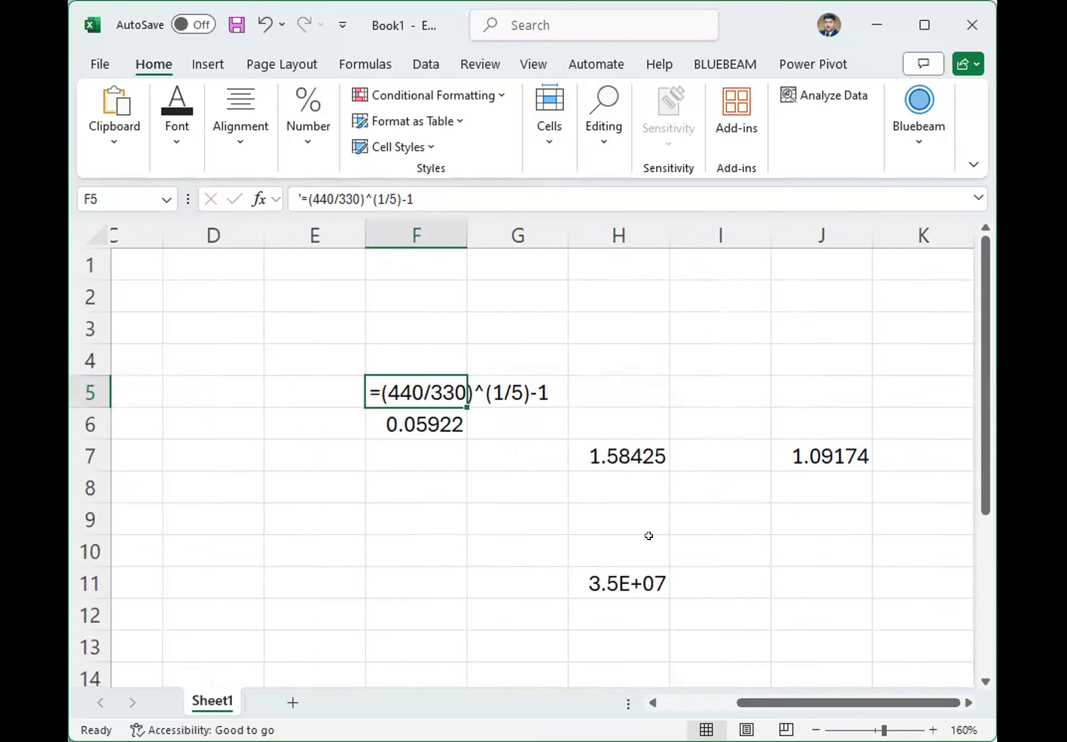
pyautogui.click(465, 359)
pyautogui.click(599, 451)
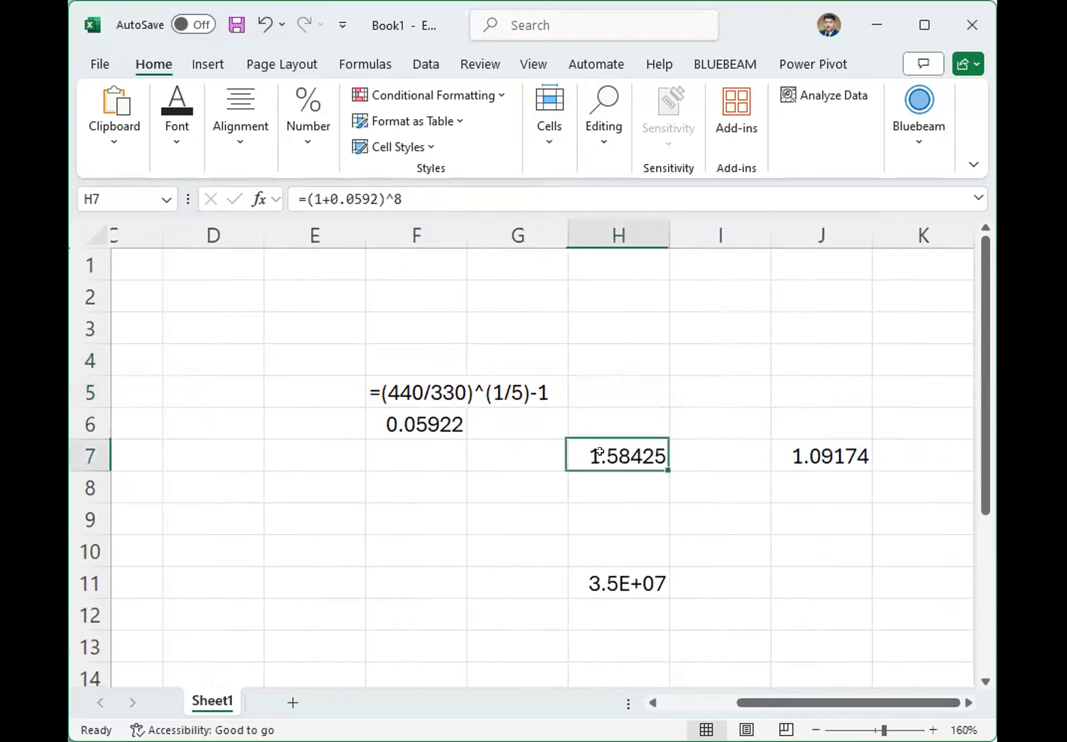
pyautogui.tripleClick(450, 189)
pyautogui.hotkey('ctrl', 'c')
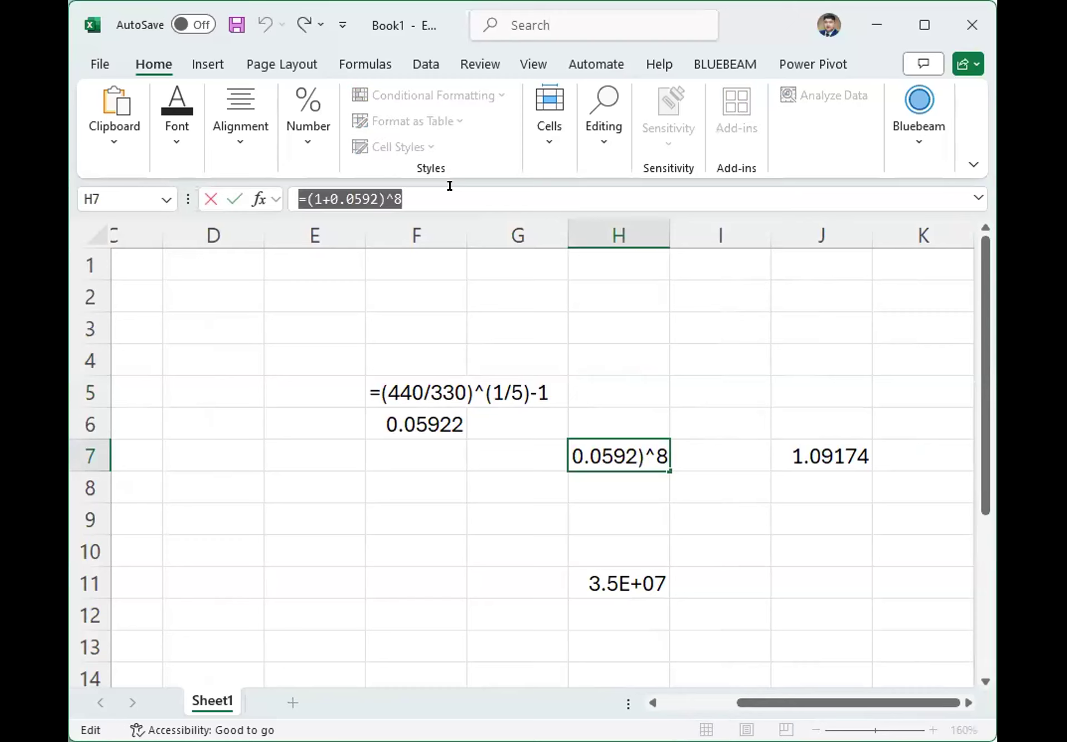
pyautogui.press('Return')
pyautogui.click(598, 412)
pyautogui.write("'")
pyautogui.hotkey('ctrl', 'v')
pyautogui.press('Return')
# Enter the label "time adjustment factor" in cell H5, above the =(1+0.0592)^8 text.
pyautogui.click(613, 378)
pyautogui.write('time adju')
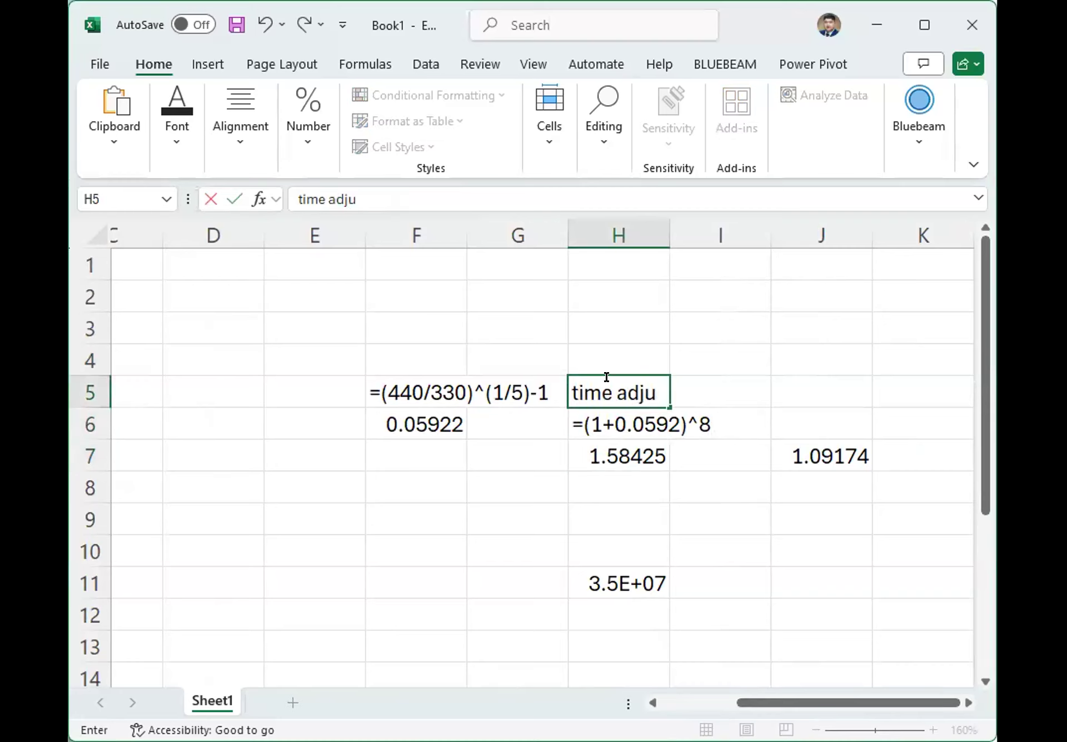
pyautogui.write('stment factor')
pyautogui.press('Return')
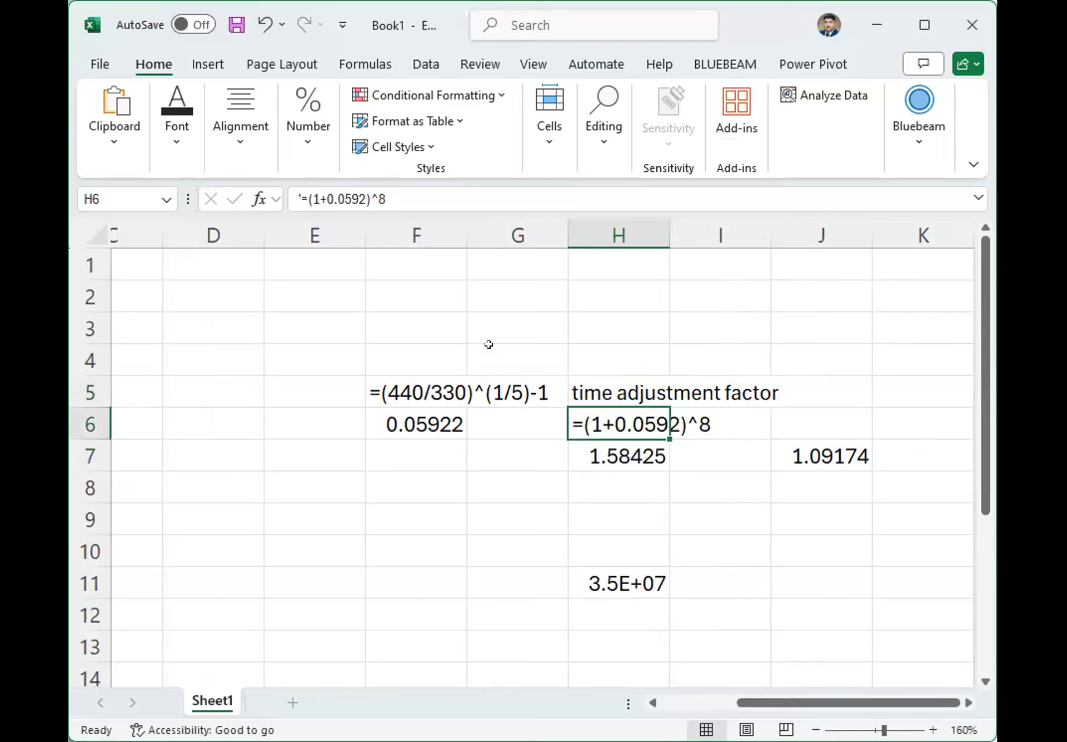
# Enter the label "find i" in cell F4, above the =(440/330)^(1/5)-1 text.
pyautogui.click(423, 358)
pyautogui.write('find i')
pyautogui.press('Return')
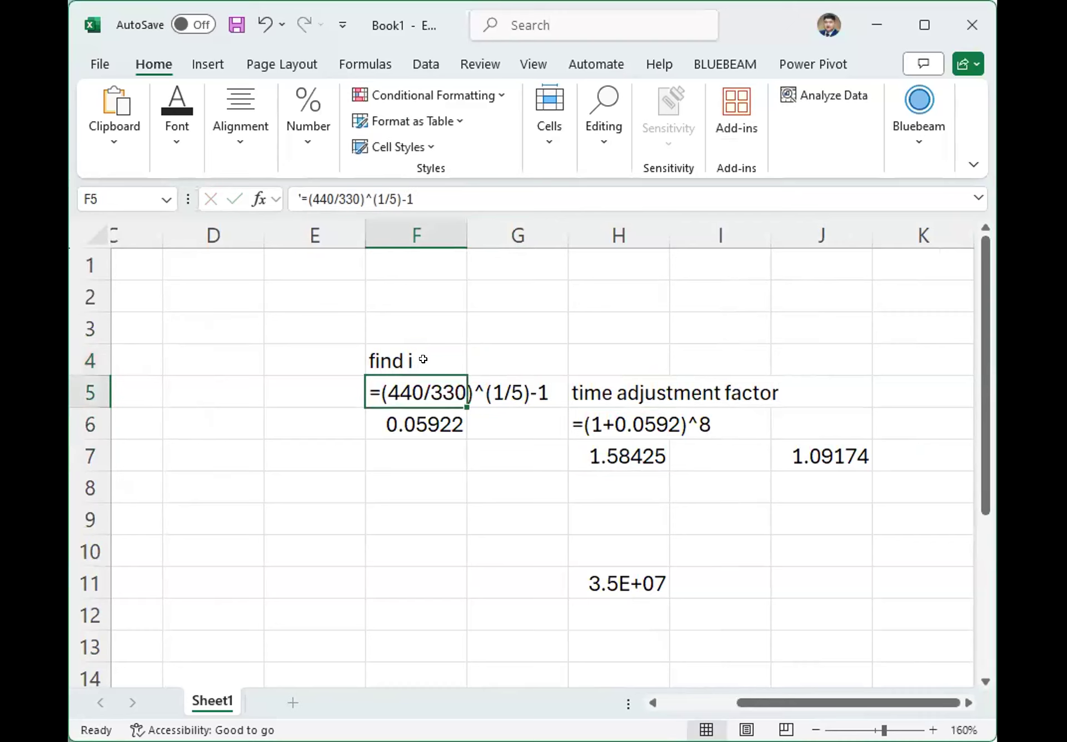
pyautogui.moveTo(395, 353); pyautogui.dragTo(417, 426)
pyautogui.click(415, 356)
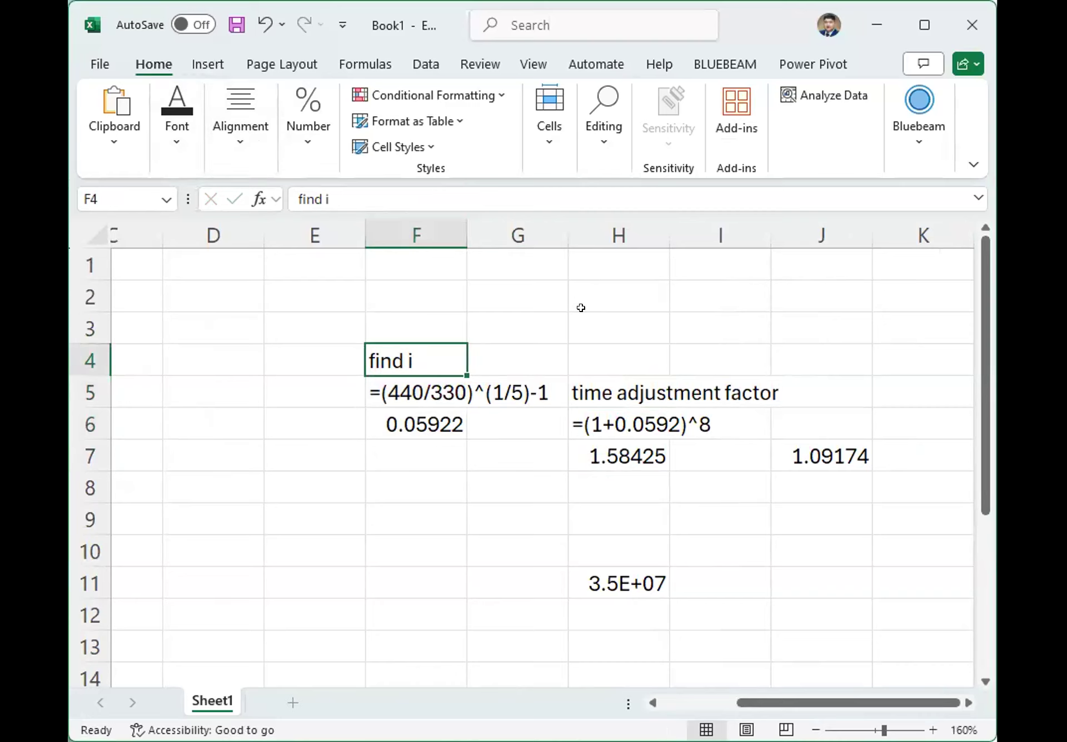
# Capitalize the first letter of the label in H5 so it reads "Time adjustment factor".
pyautogui.click(584, 389)
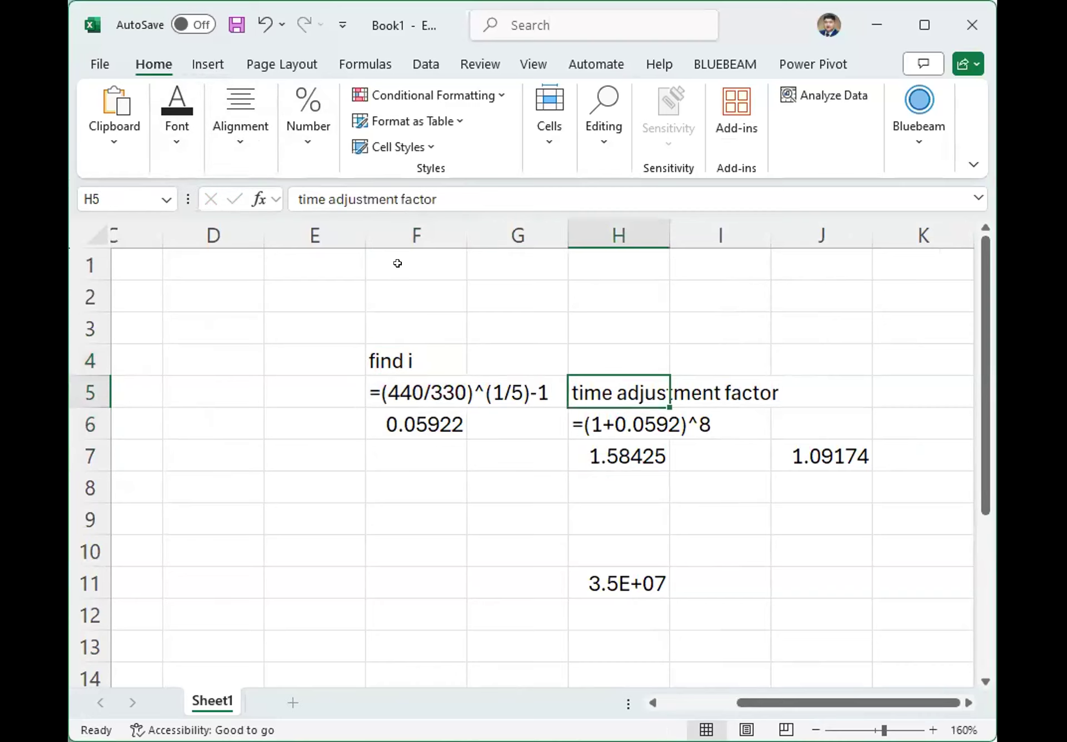
pyautogui.click(285, 187)
pyautogui.press('Delete')
pyautogui.write('T')
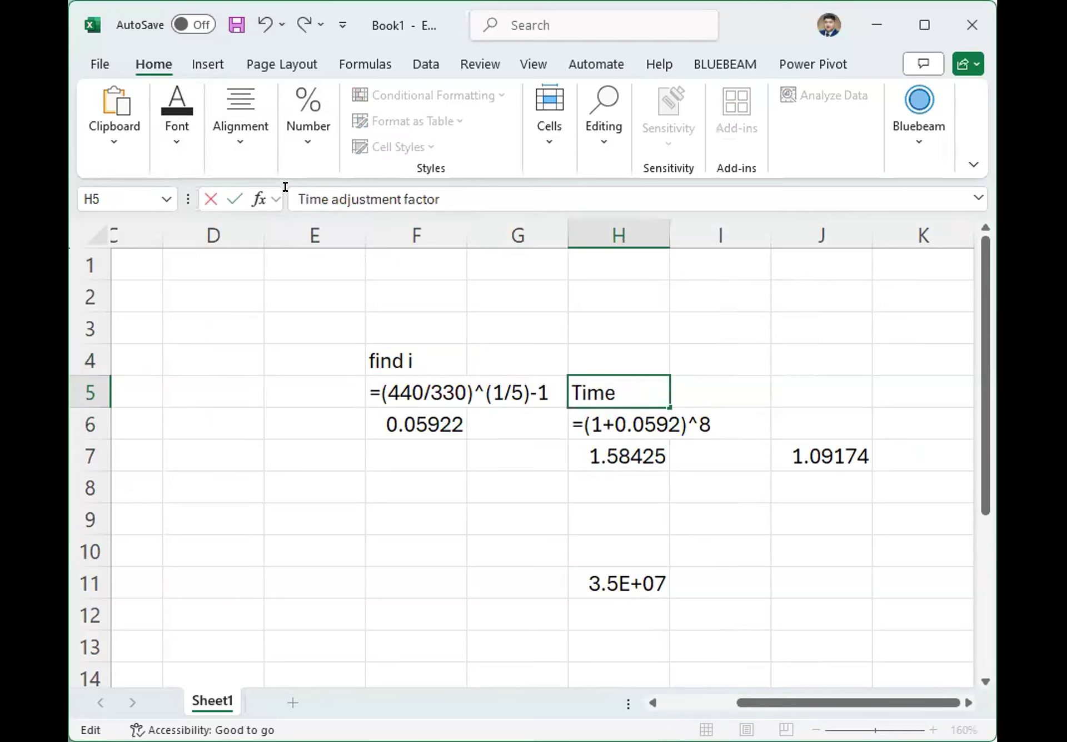
pyautogui.press('Return')
# Capitalize the first letter of the label in F4 so it reads "Find i".
pyautogui.click(375, 346)
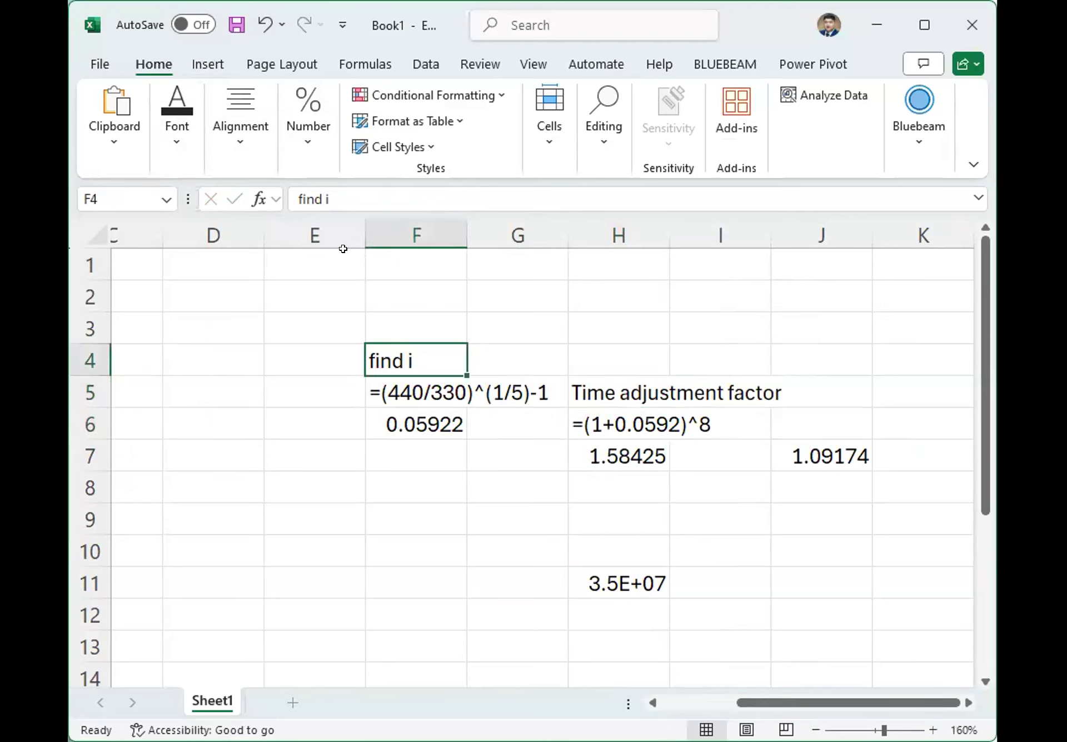
pyautogui.click(300, 198)
pyautogui.press('Delete')
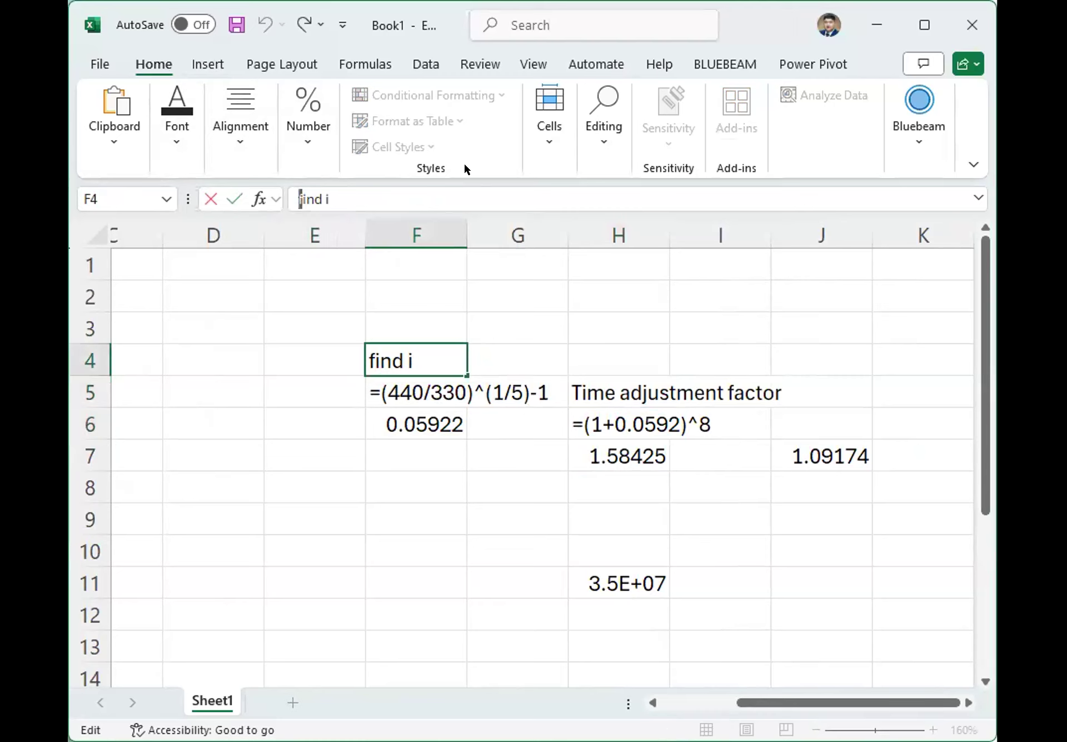
pyautogui.write('F')
pyautogui.press('Return')
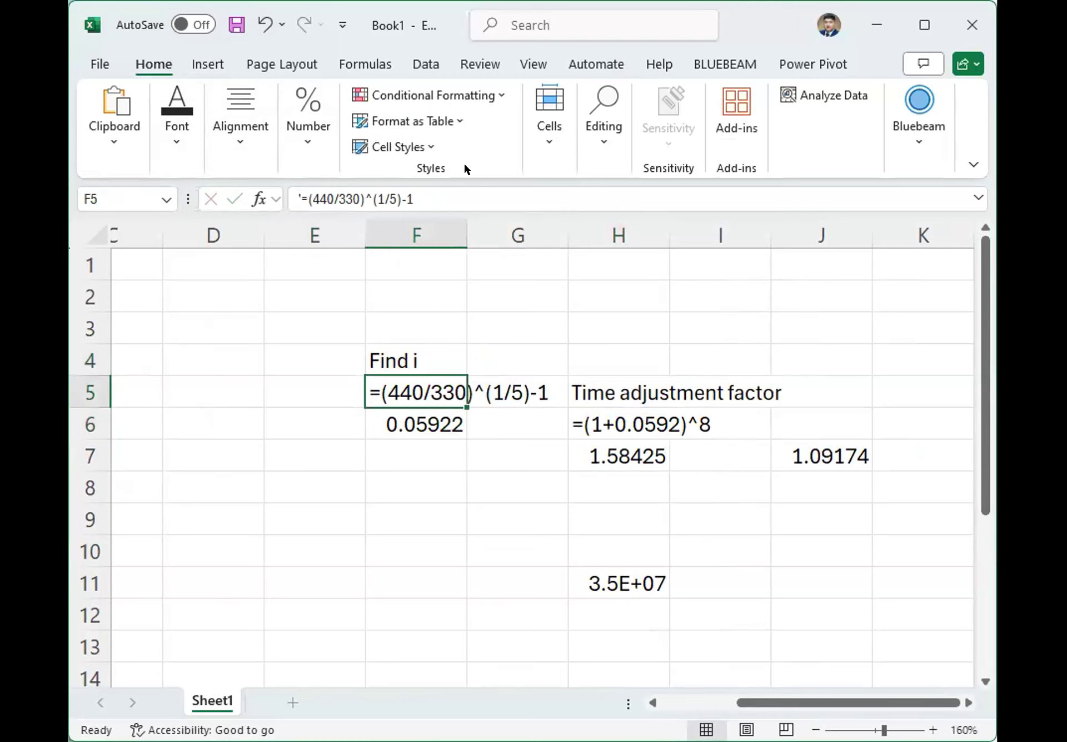
# Enter the label "Size adjustment factor" in cell J6, above the =119/109 formula.
pyautogui.click(503, 440)
pyautogui.click(806, 452)
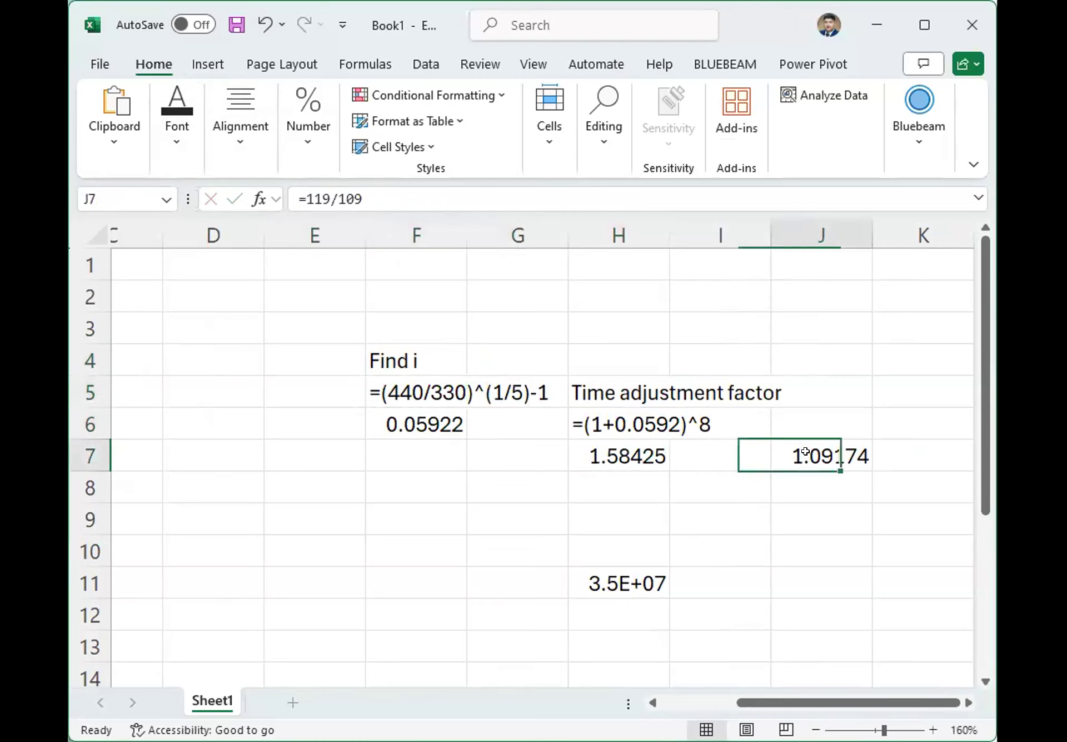
pyautogui.click(821, 417)
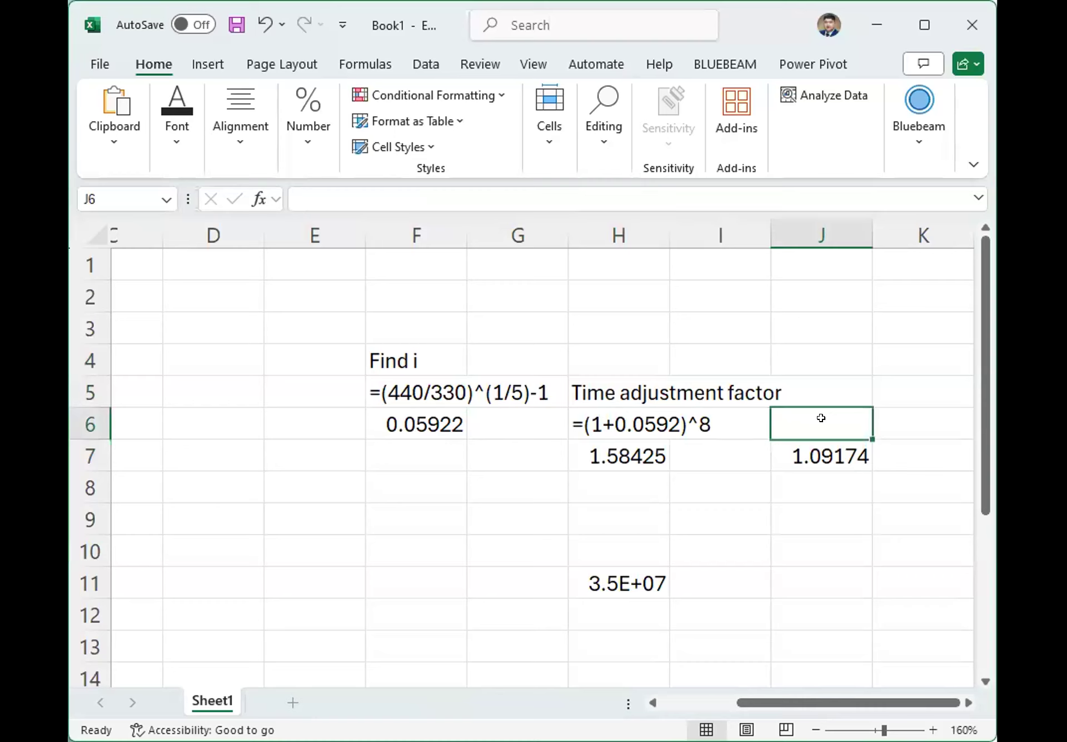
pyautogui.write('Size adjustment fact')
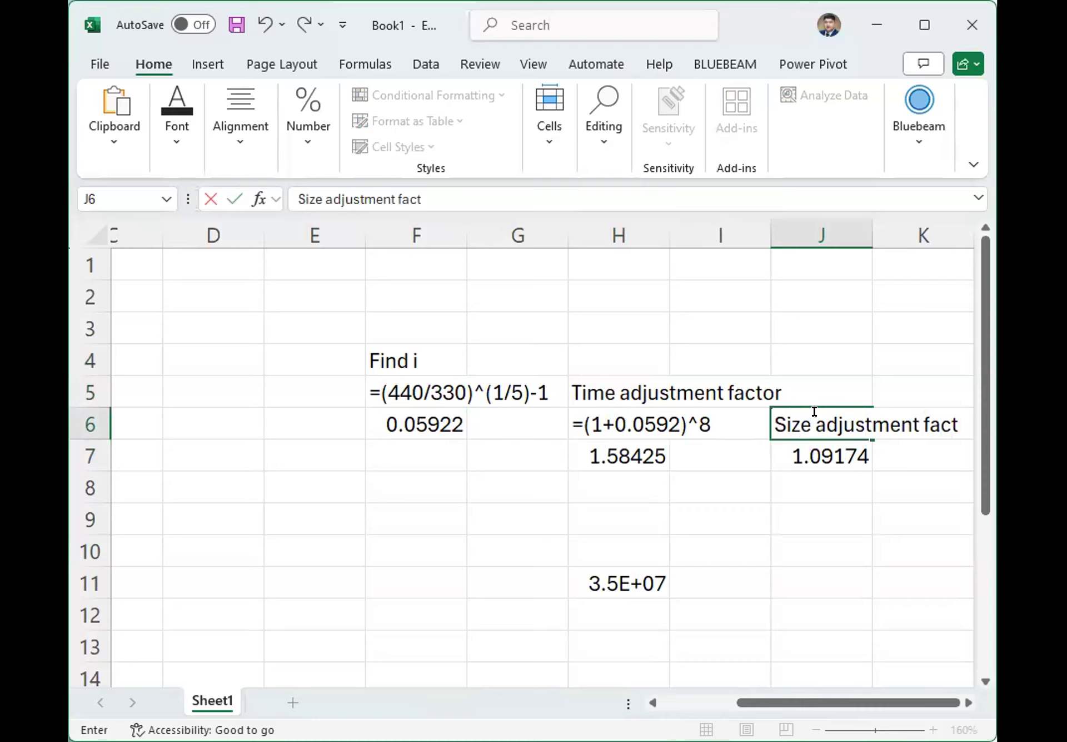
pyautogui.write('or')
pyautogui.press('Return')
pyautogui.click(397, 192)
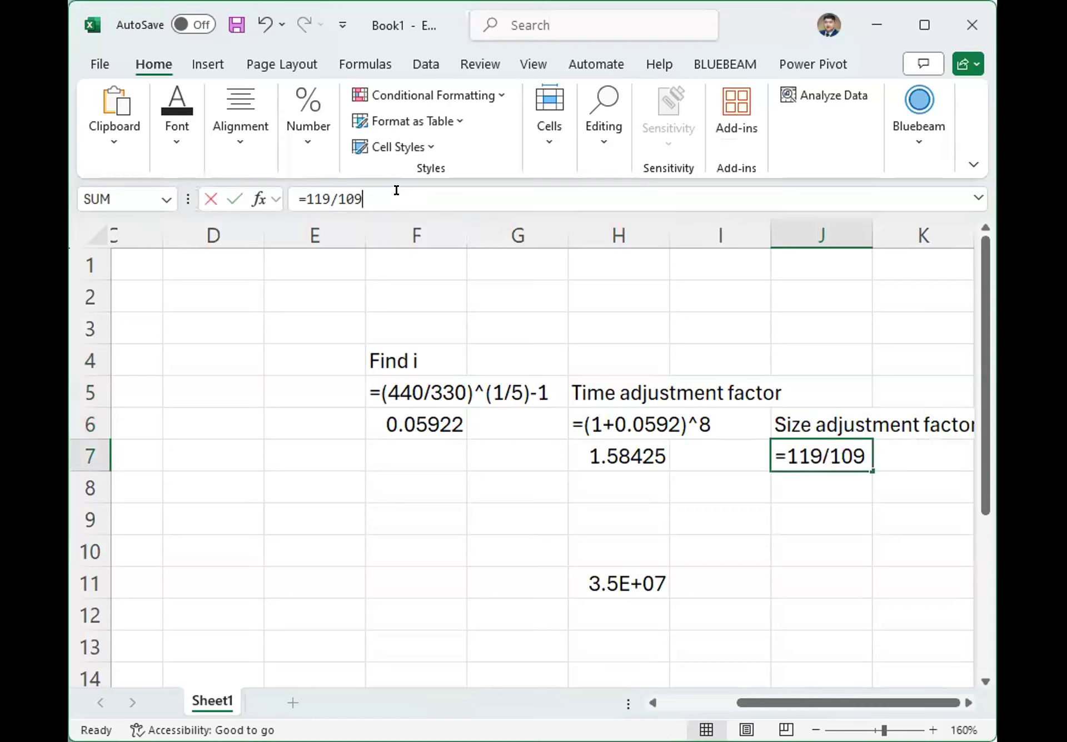
pyautogui.doubleClick(397, 190)
pyautogui.click(807, 474)
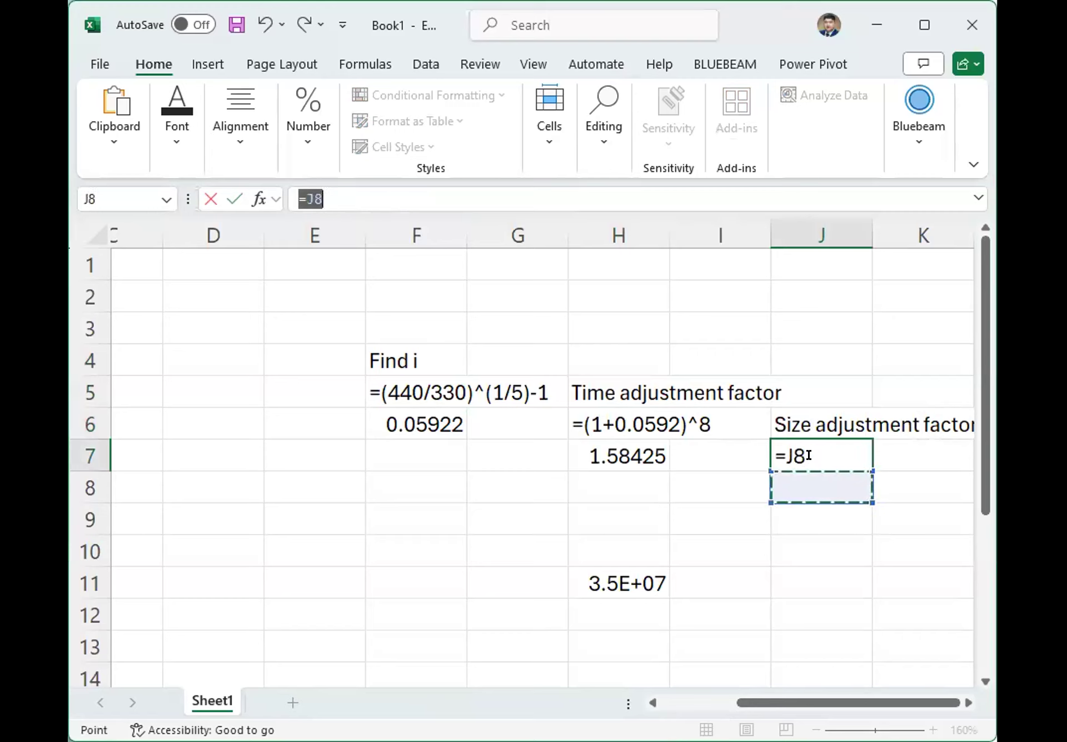
pyautogui.press('Escape')
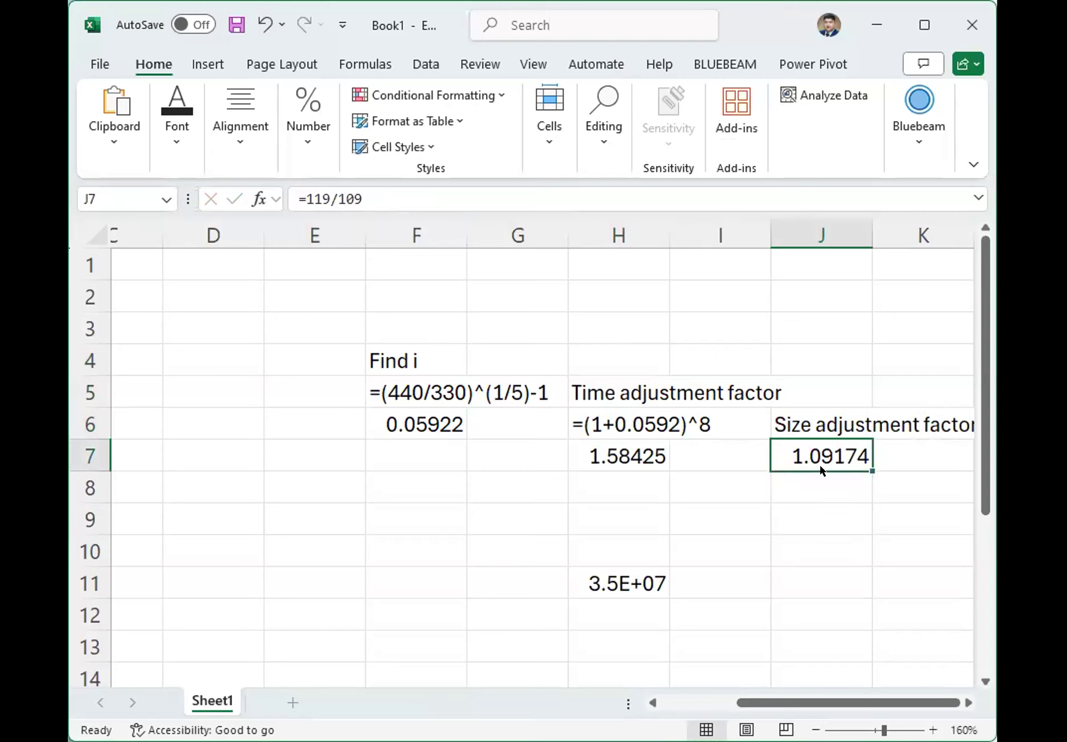
# Move the size adjustment formula from J7 down to J8 and enter "=" as plain text in J7.
pyautogui.moveTo(819, 466); pyautogui.dragTo(822, 481)
pyautogui.click(823, 451)
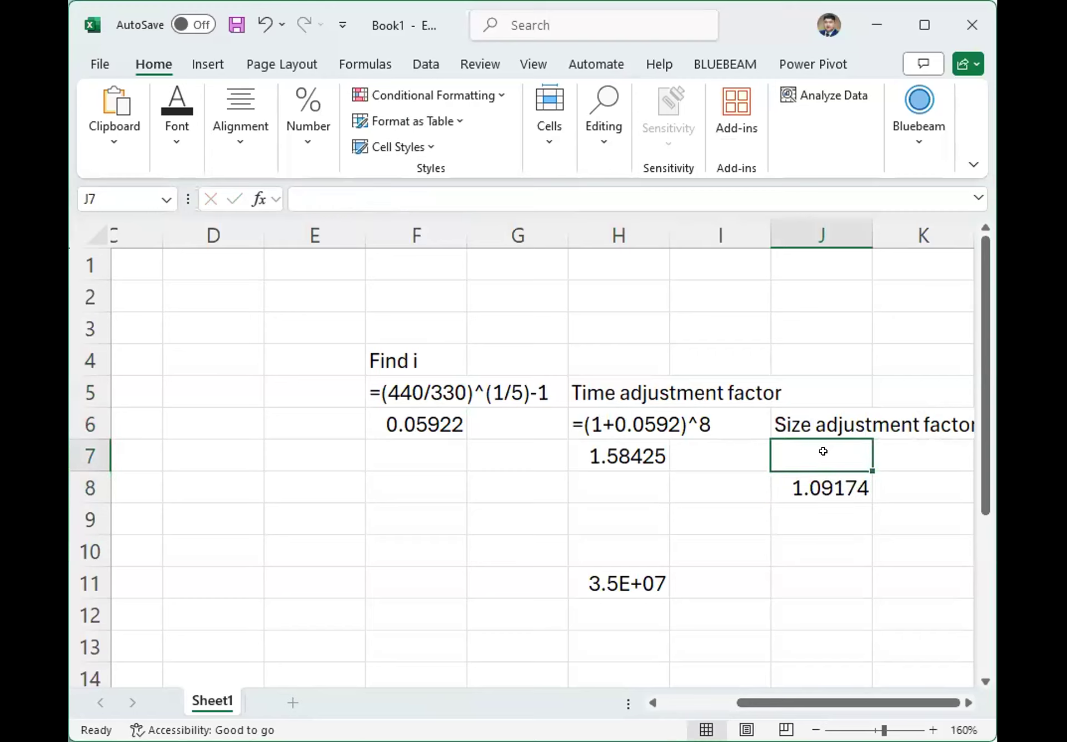
pyautogui.doubleClick(823, 444)
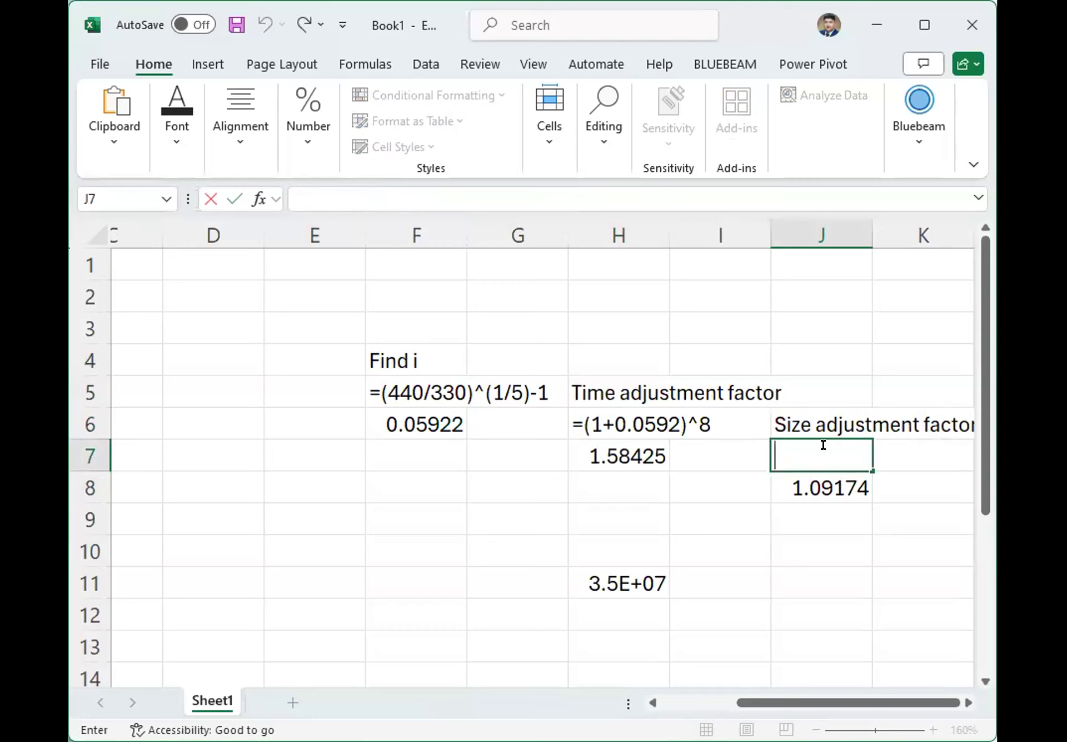
pyautogui.write("'")
pyautogui.write('=')
pyautogui.press('Return')
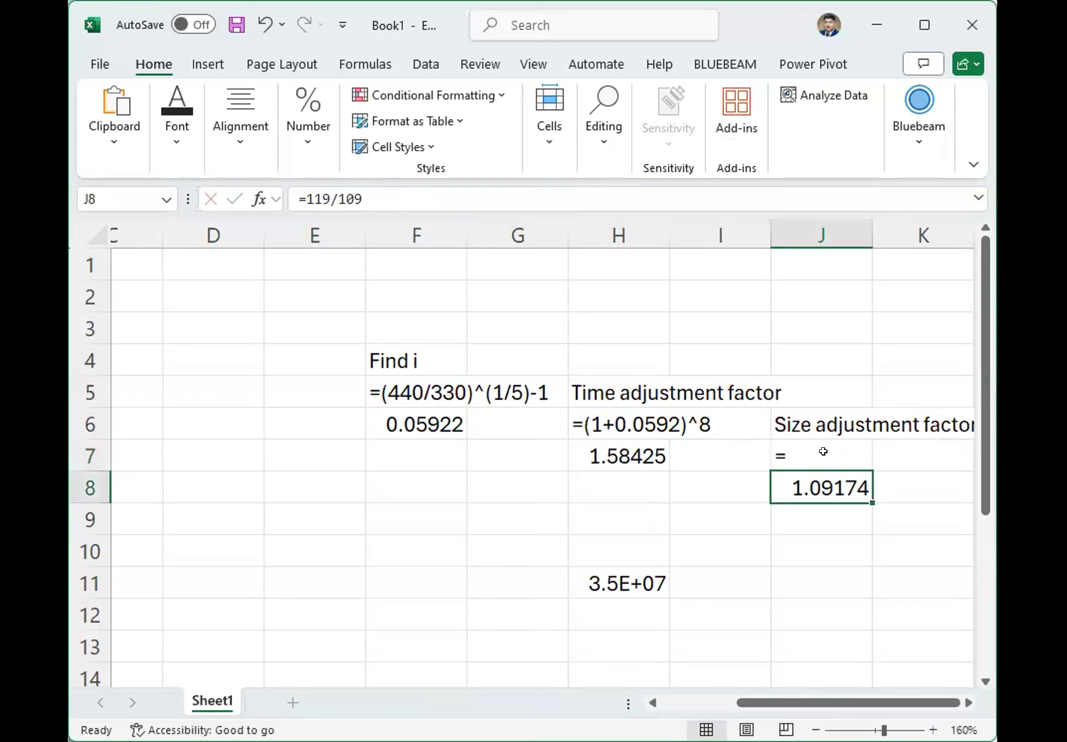
# Copy the formula from J8 into the text cell J7 and remove the extra equals sign so it reads =119/109.
pyautogui.click(823, 451)
pyautogui.doubleClick(817, 478)
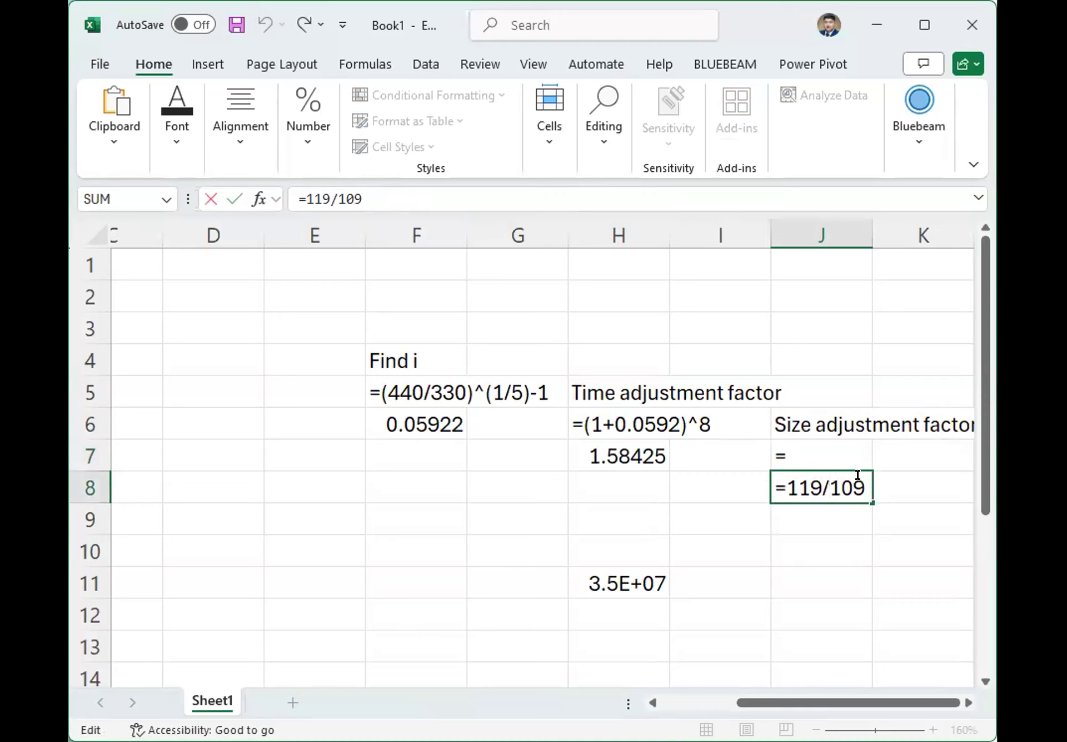
pyautogui.moveTo(858, 474); pyautogui.dragTo(756, 487)
pyautogui.hotkey('ctrl', 'c')
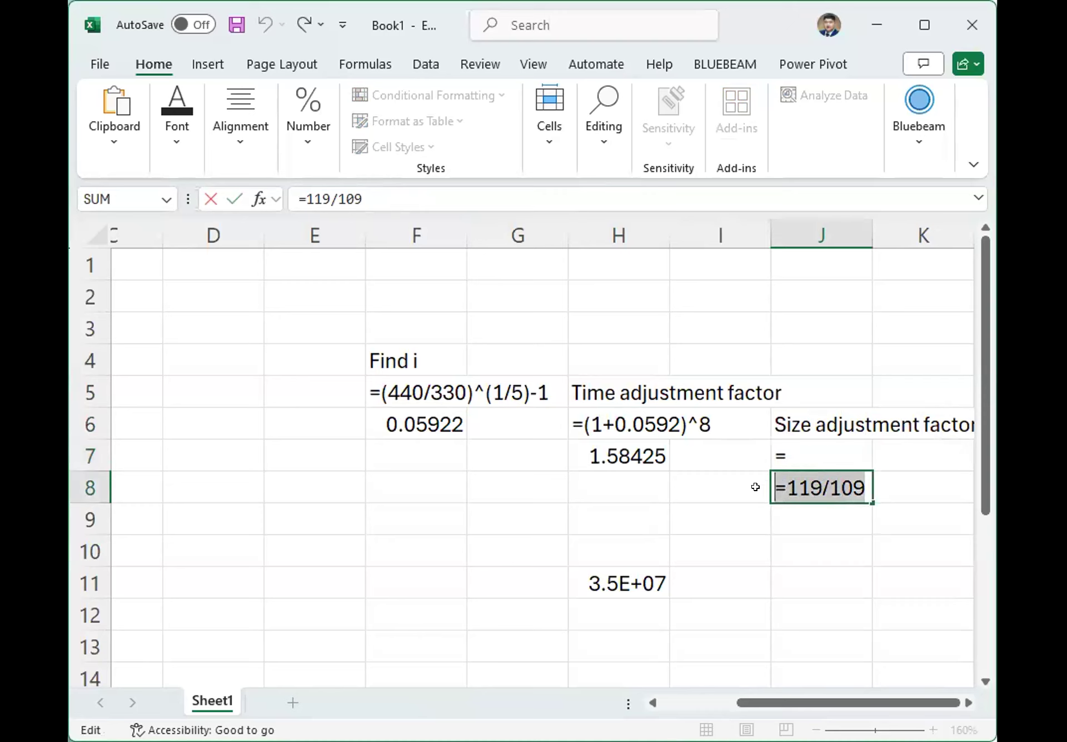
pyautogui.click(822, 442)
pyautogui.doubleClick(815, 442)
pyautogui.hotkey('ctrl', 'v')
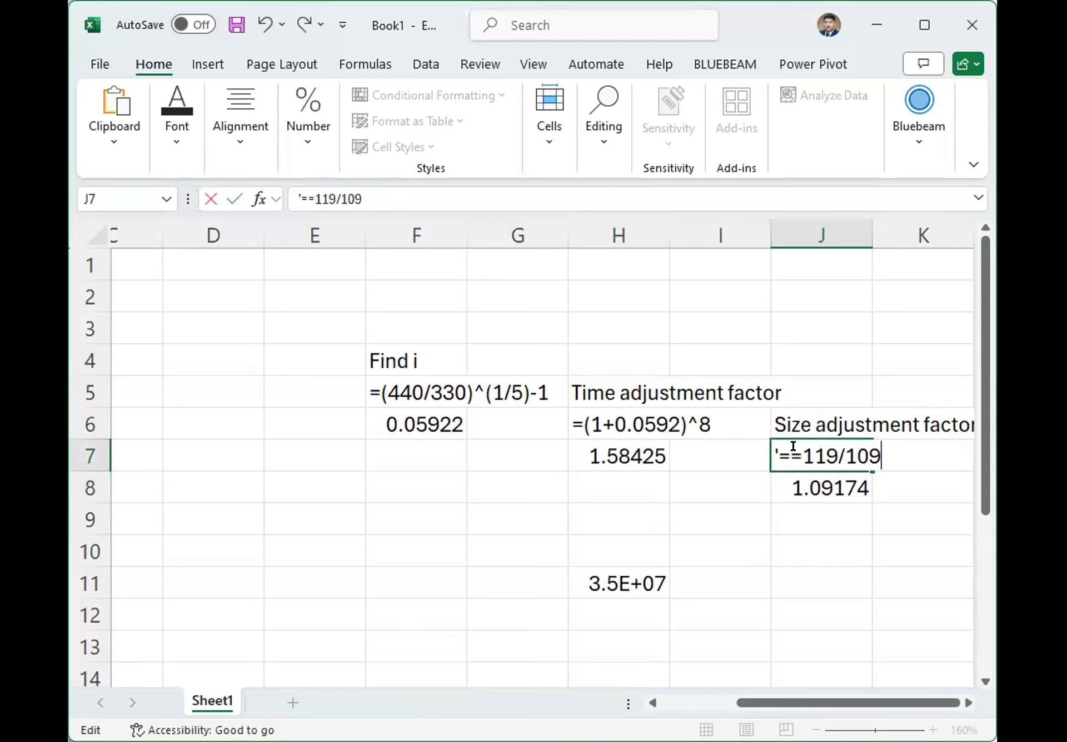
pyautogui.press('BackSpace')
pyautogui.press('Return')
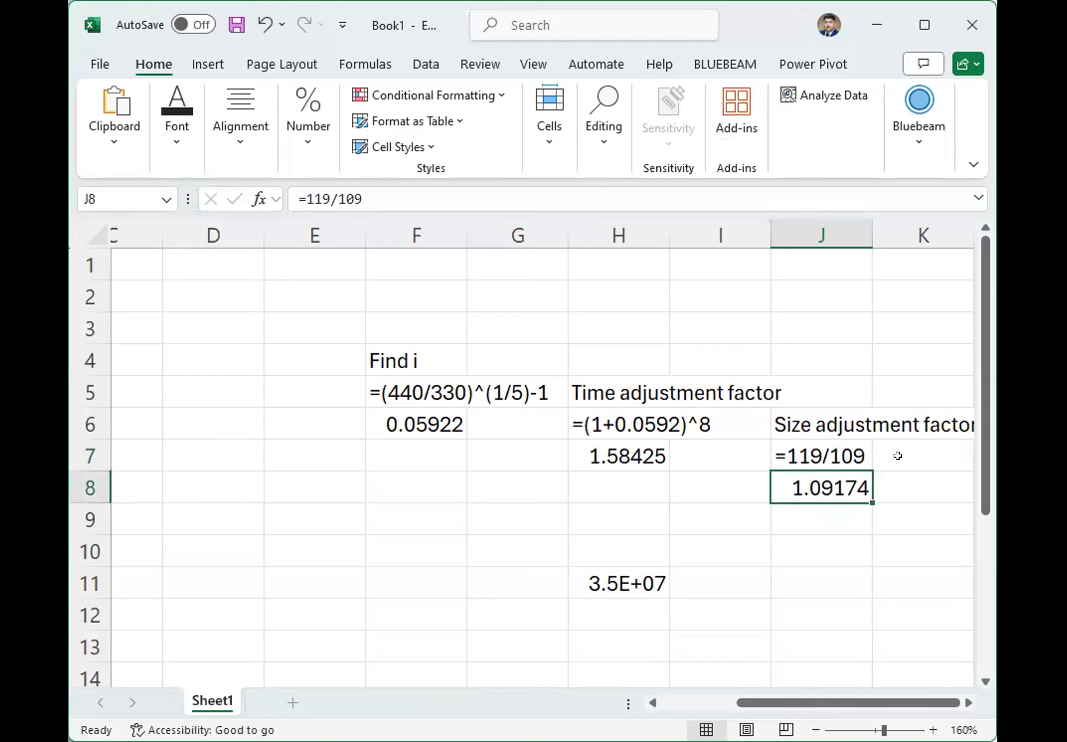
# Wrap the formula in cell F6 in a ROUND function with 4 decimal digits.
pyautogui.click(428, 419)
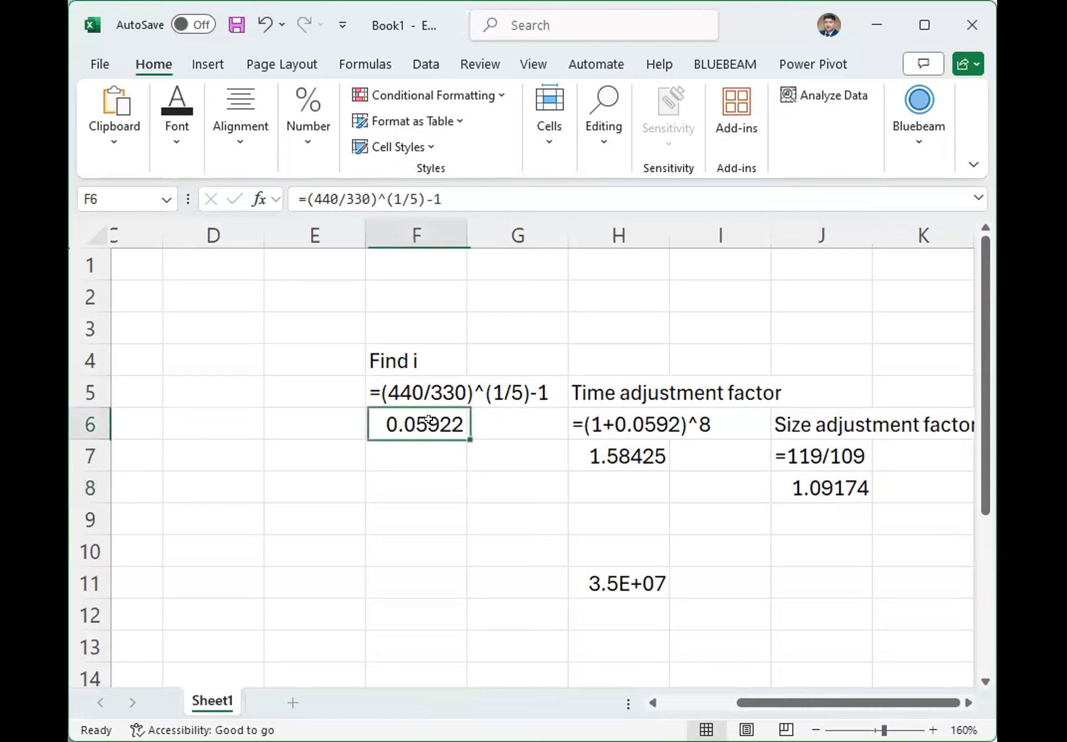
pyautogui.click(301, 199)
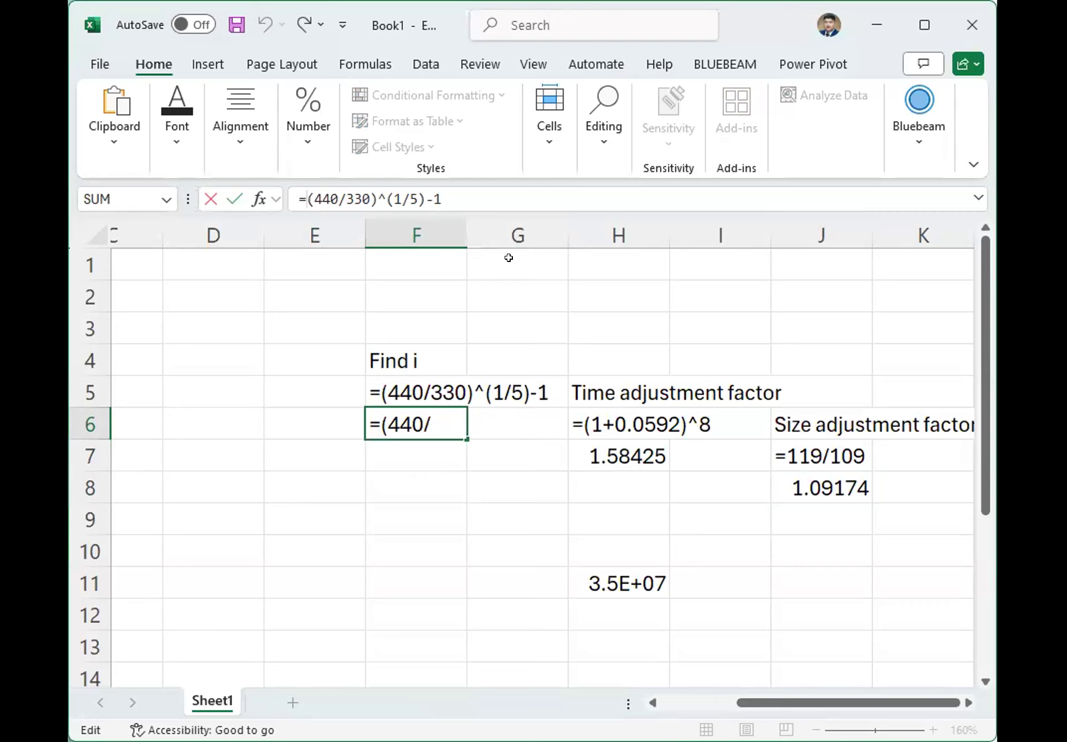
pyautogui.write('round(')
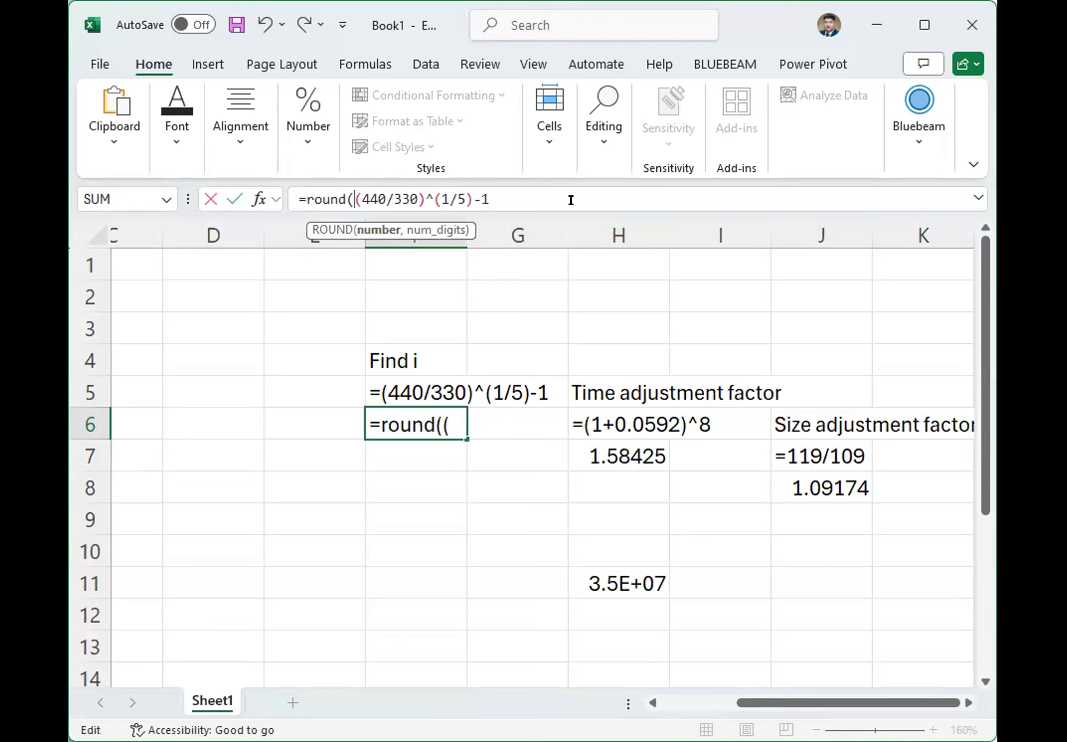
pyautogui.click(571, 189)
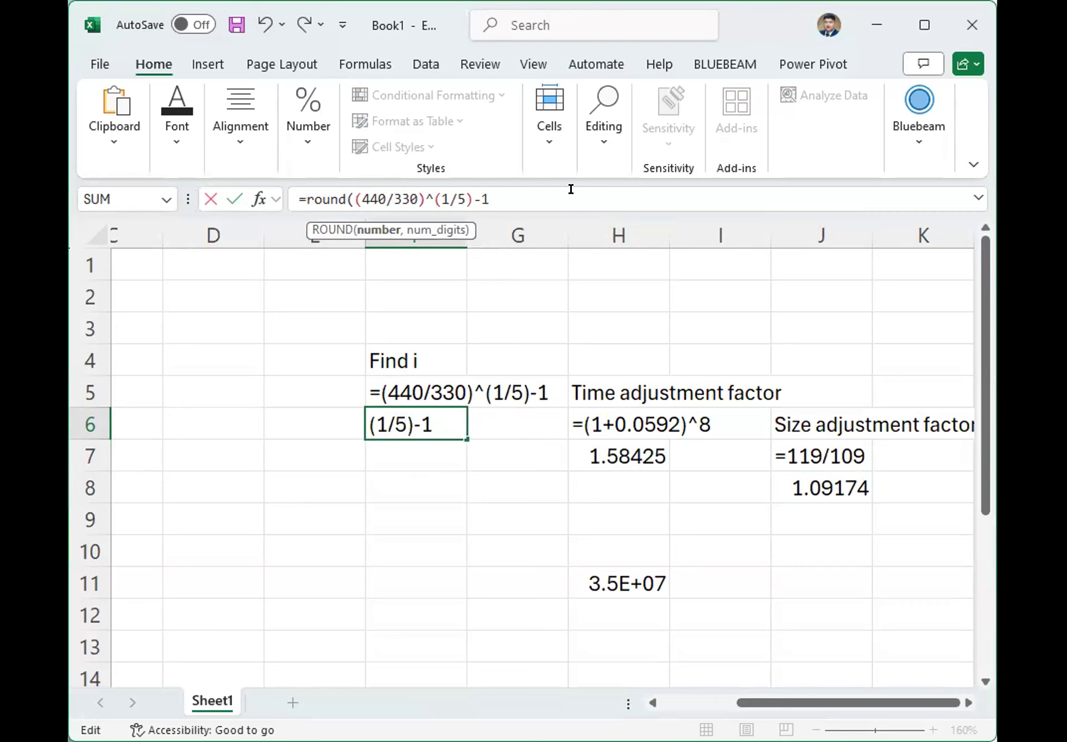
pyautogui.write(',4')
pyautogui.press('Return')
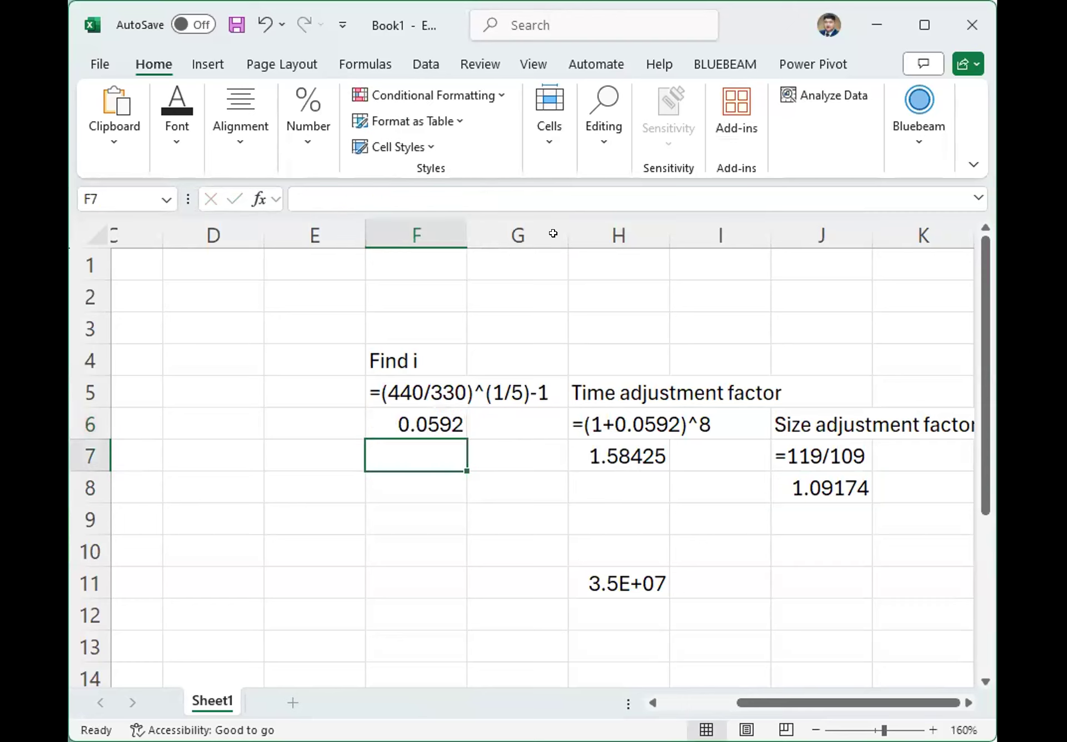
pyautogui.click(422, 418)
# Wrap the time adjustment formula in cell H7 in a ROUND function with 4 decimal digits.
pyautogui.click(614, 452)
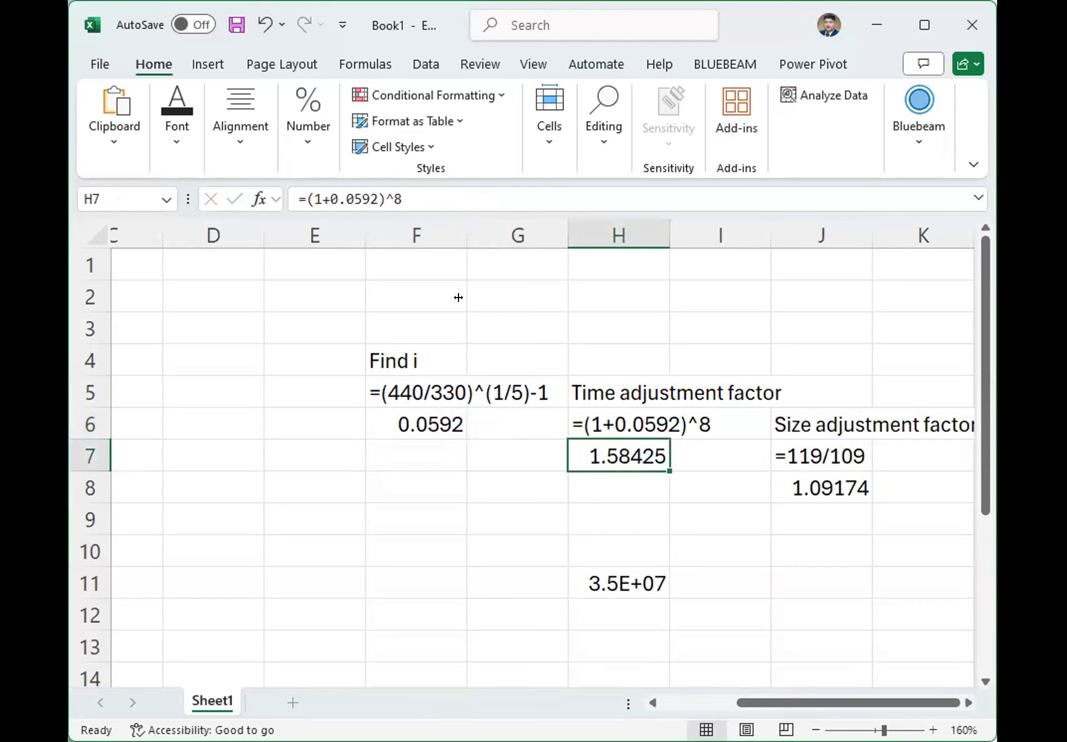
pyautogui.click(306, 198)
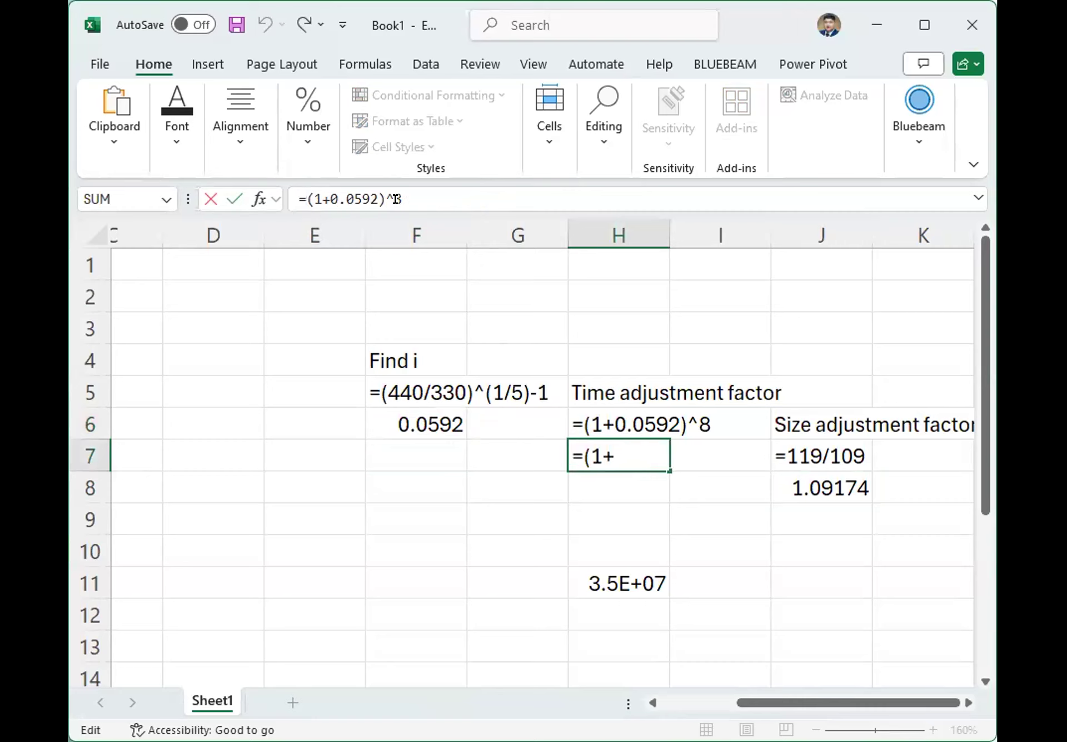
pyautogui.write('round(')
pyautogui.press('End')
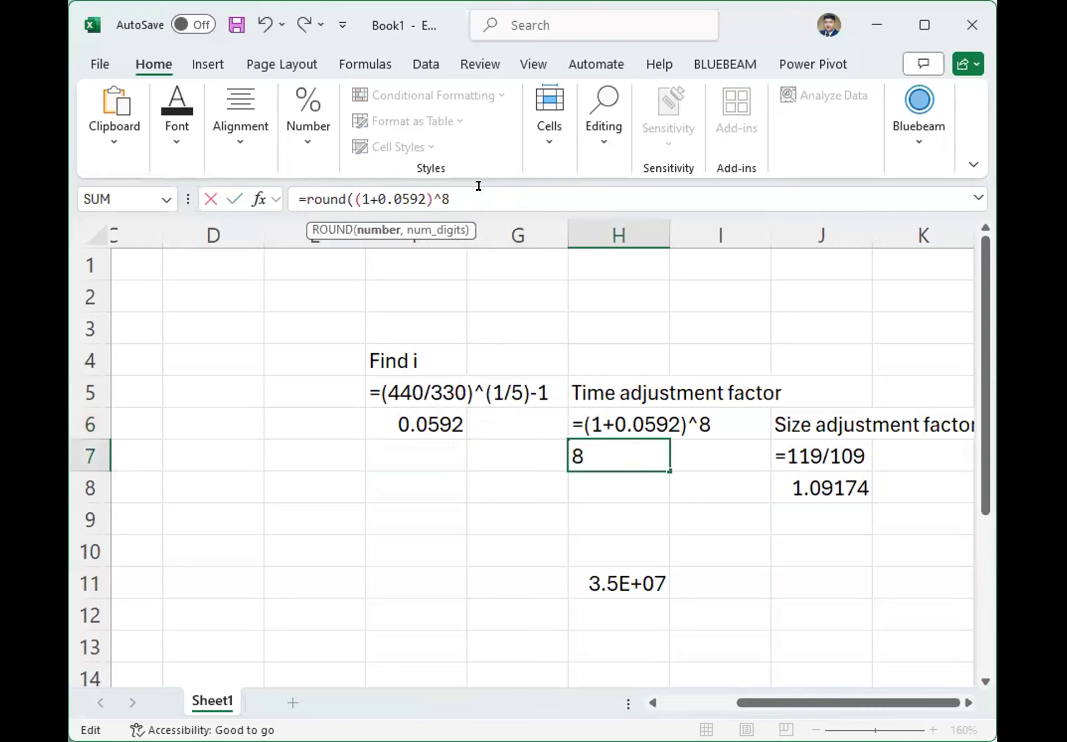
pyautogui.write(',4)')
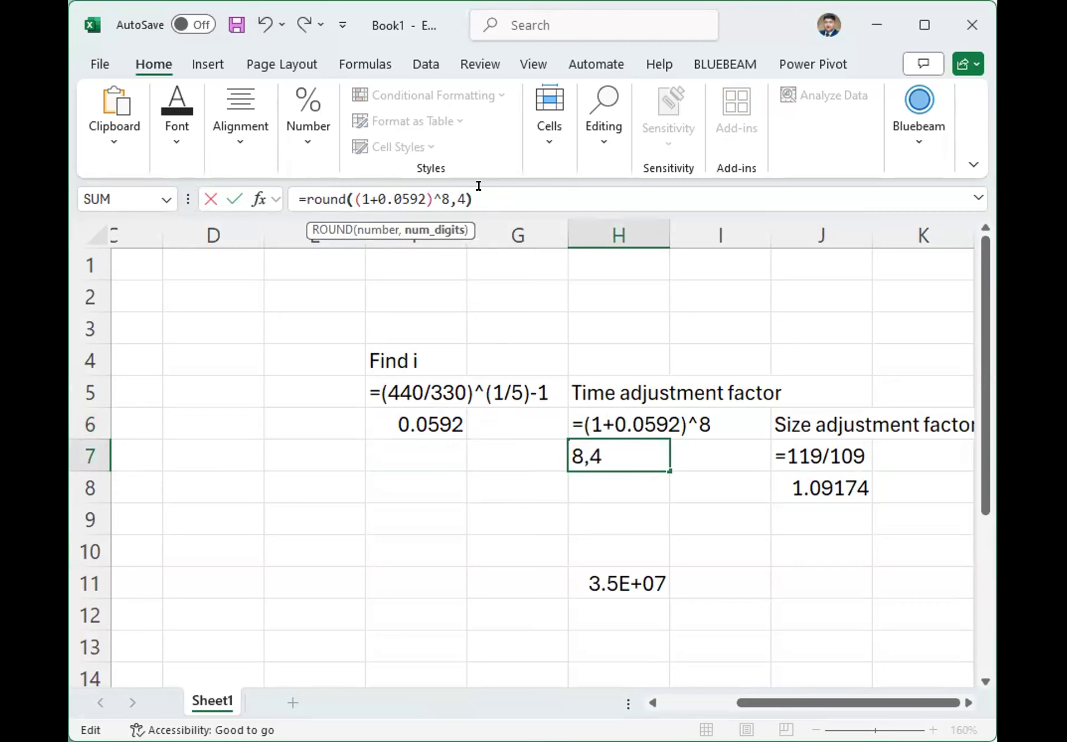
pyautogui.press('Return')
pyautogui.click(633, 450)
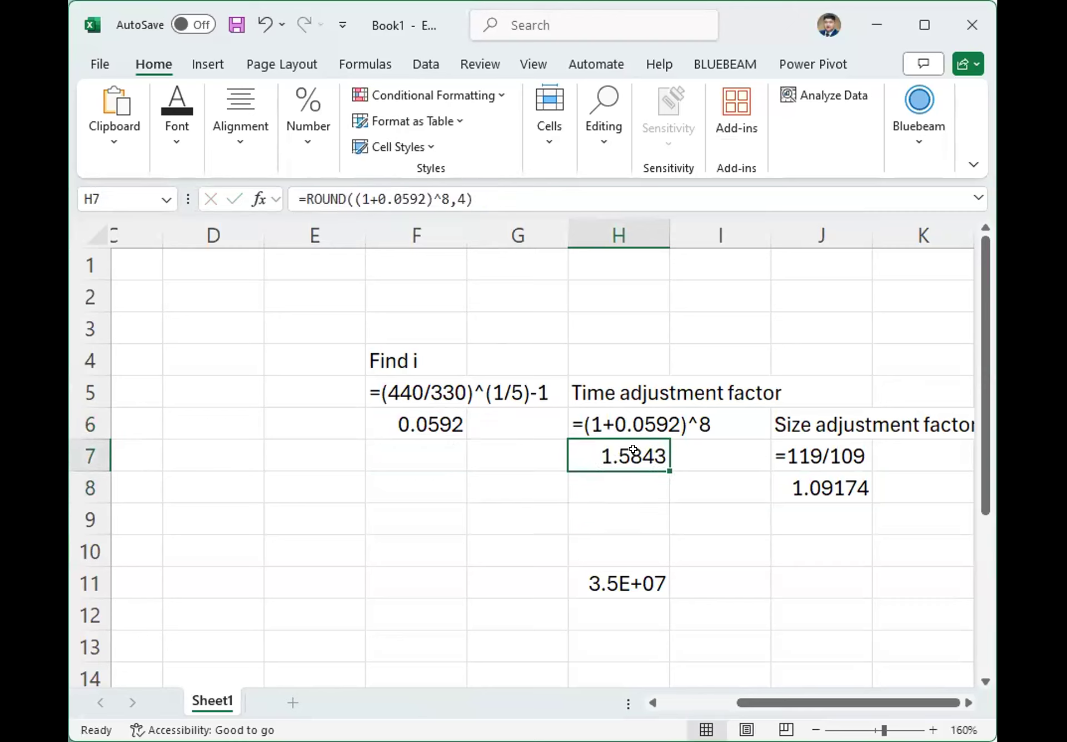
# Replace the formula text in cell F5 with the rounded formula copied from F6, =ROUND((440/330)^(1/5)-1,4).
pyautogui.click(424, 389)
pyautogui.moveTo(428, 198); pyautogui.dragTo(270, 184)
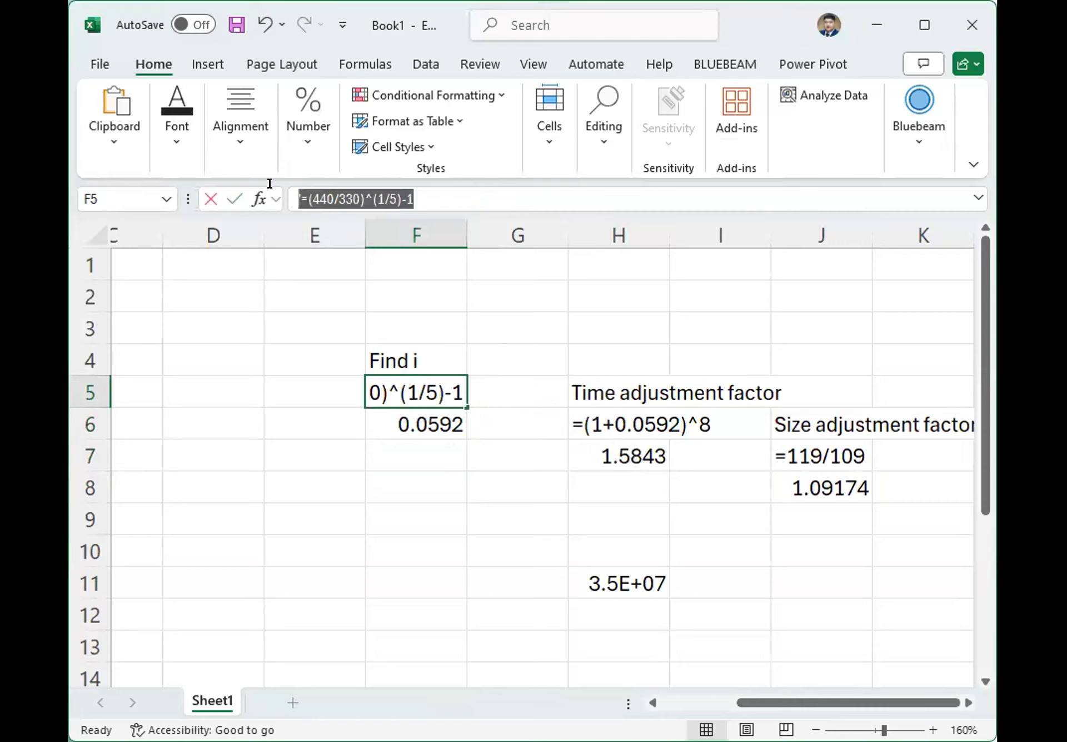
pyautogui.click(412, 409)
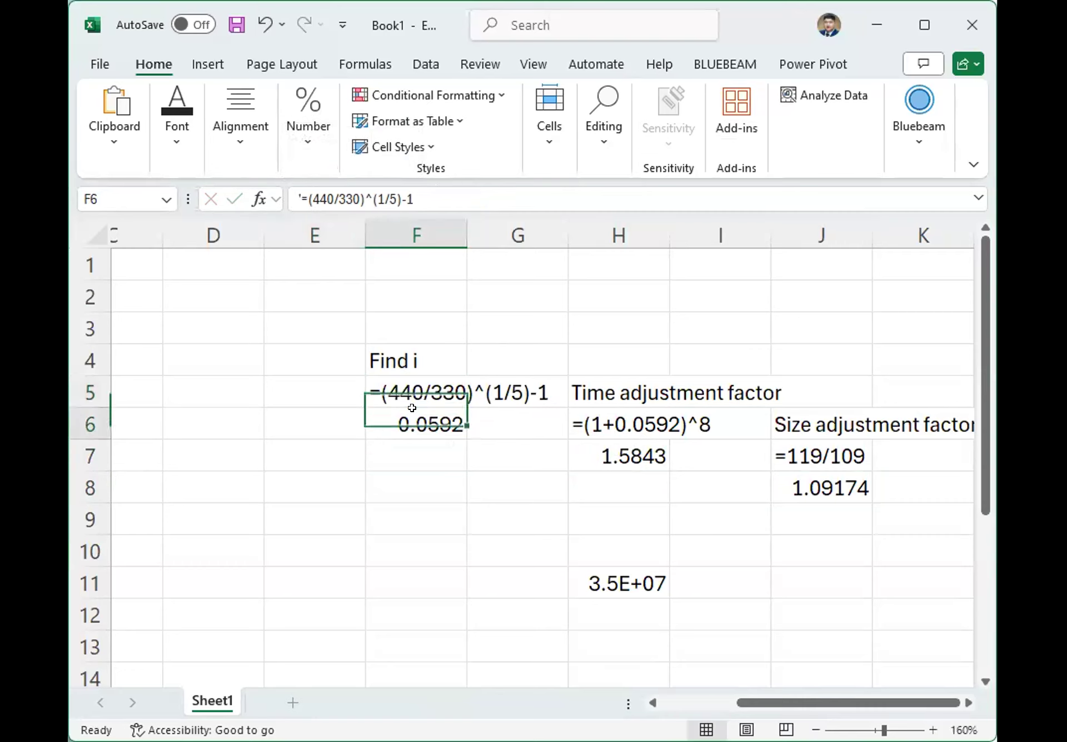
pyautogui.moveTo(508, 196); pyautogui.dragTo(275, 185)
pyautogui.hotkey('ctrl', 'c')
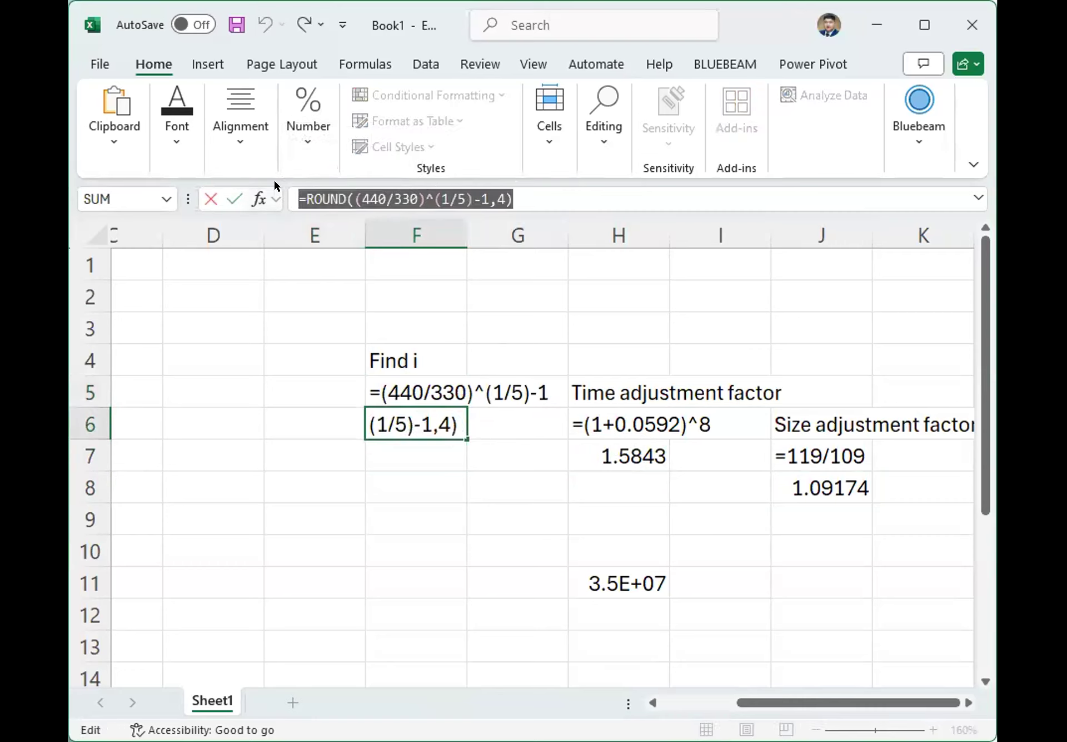
pyautogui.hotkey('shift', 'Return')
pyautogui.moveTo(416, 199); pyautogui.dragTo(288, 186)
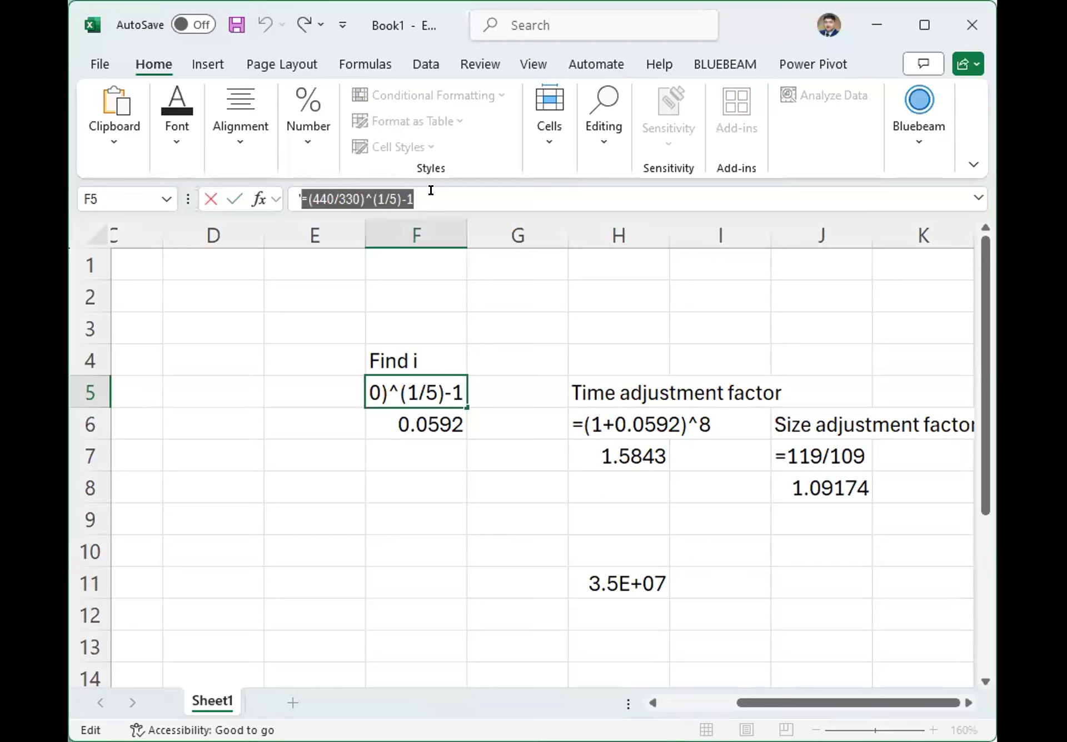
pyautogui.hotkey('ctrl', 'v')
pyautogui.press('Return')
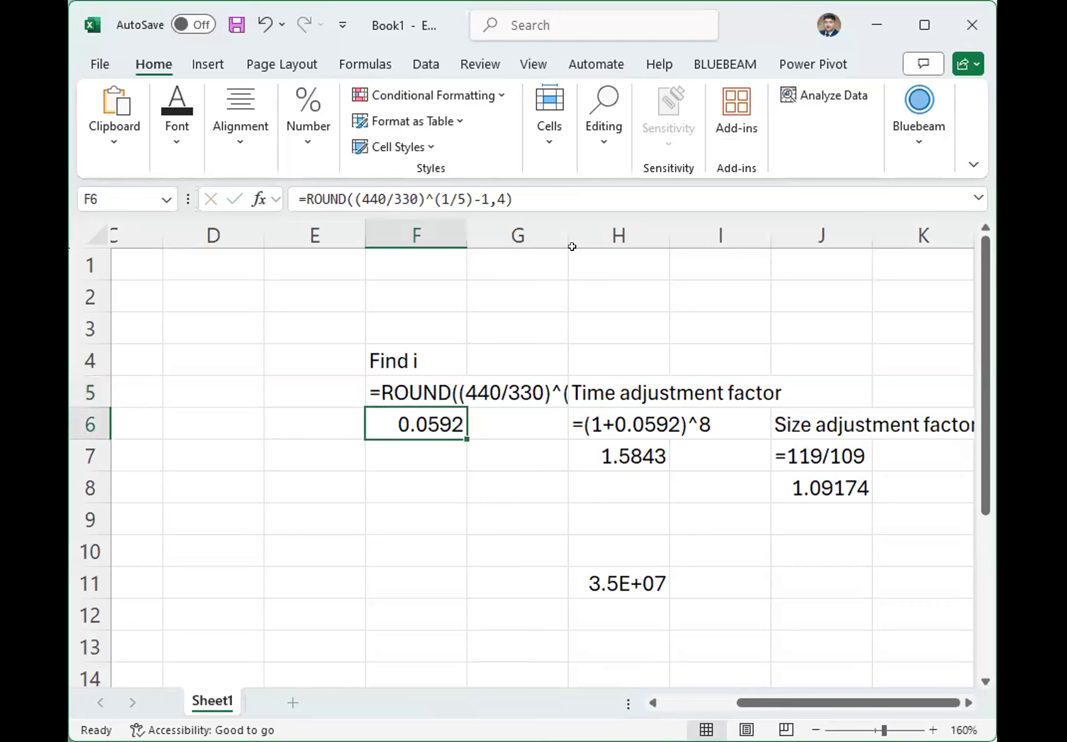
# Widen column G until the full formula text from cell F5 fits before column H.
pyautogui.moveTo(568, 227); pyautogui.dragTo(569, 228)
pyautogui.moveTo(633, 228); pyautogui.dragTo(642, 228)
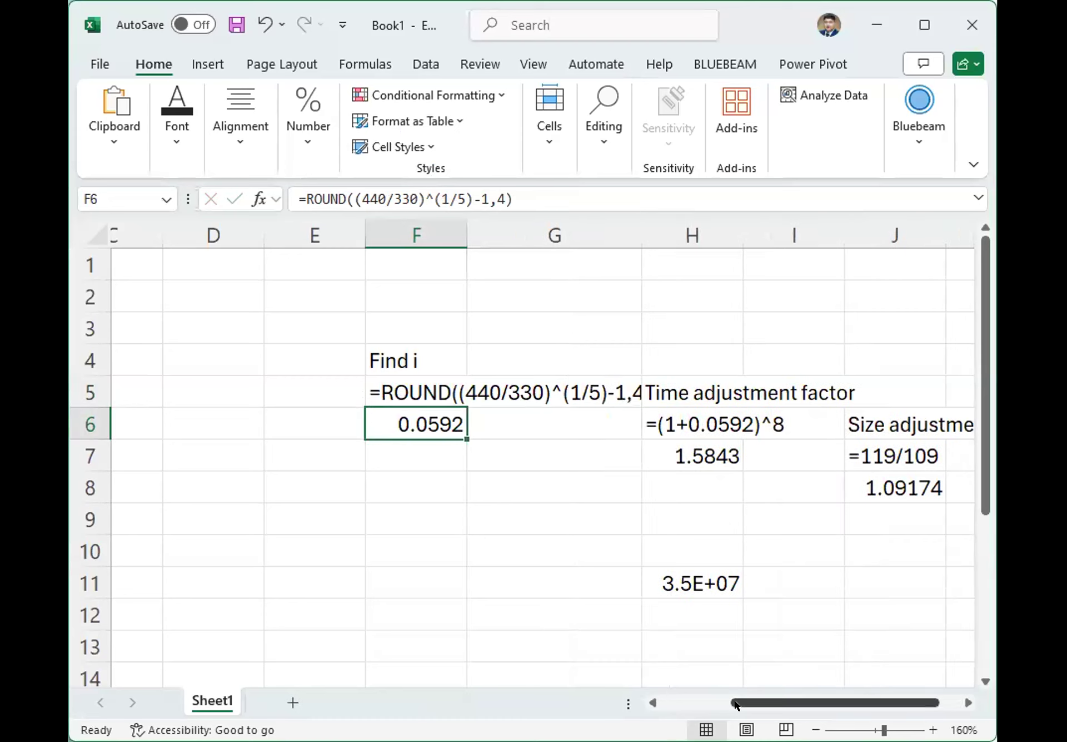
pyautogui.moveTo(737, 702); pyautogui.dragTo(756, 703)
pyautogui.moveTo(569, 229); pyautogui.dragTo(599, 226)
# Move the time adjustment factor block from H5:H7 to F8:F10, below the interest rate calculation.
pyautogui.moveTo(617, 384); pyautogui.dragTo(618, 447)
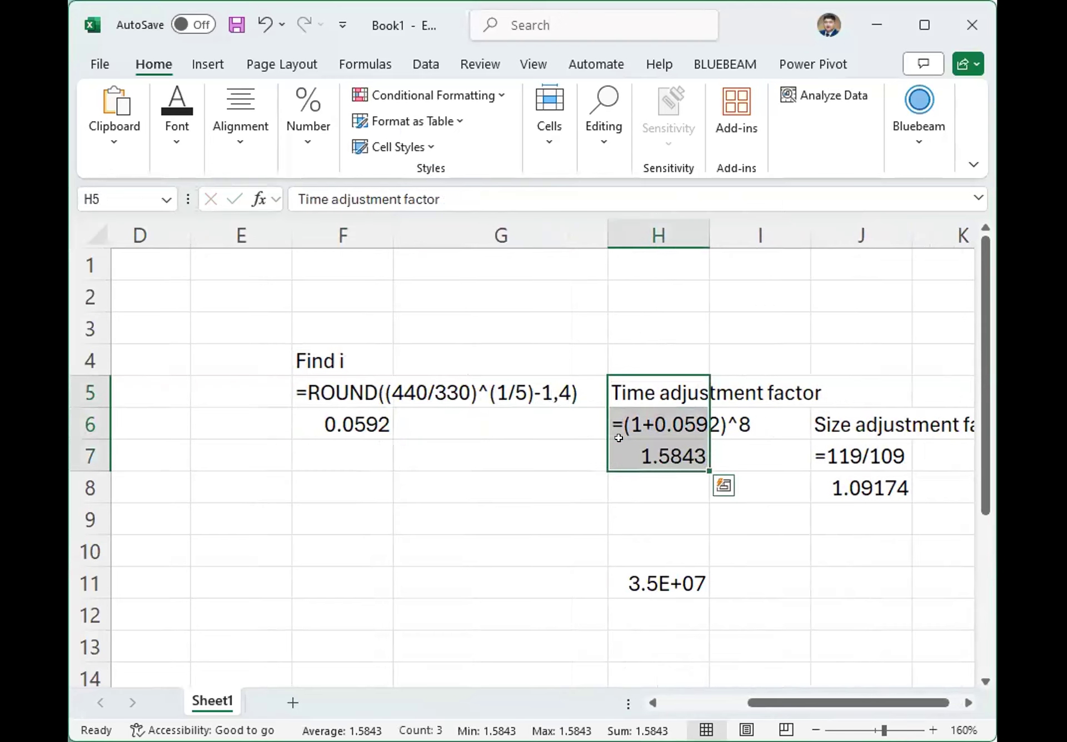
pyautogui.hotkey('ctrl', 'c')
pyautogui.click(332, 481)
pyautogui.hotkey('ctrl', 'v')
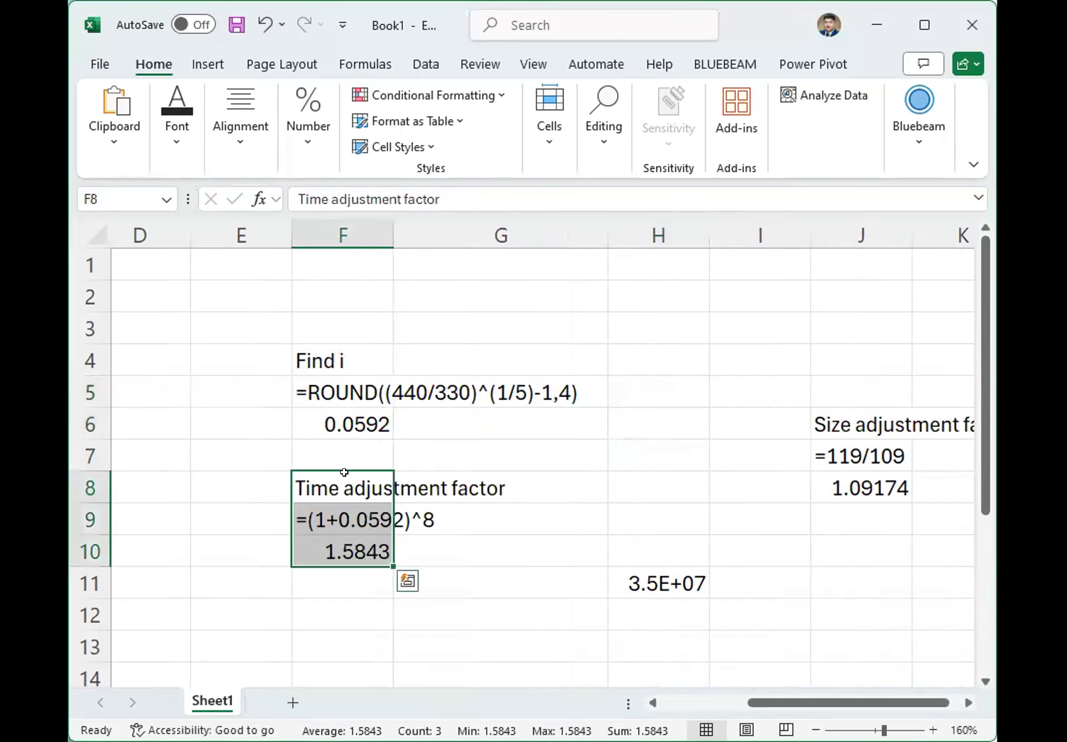
# Replace the formula text in cell F9 with the rounded formula copied from F10, =ROUND((1+0.0592)^8,4).
pyautogui.click(348, 519)
pyautogui.click(343, 546)
pyautogui.moveTo(475, 199); pyautogui.dragTo(287, 185)
pyautogui.hotkey('shift', 'Return')
pyautogui.moveTo(448, 199); pyautogui.dragTo(298, 191)
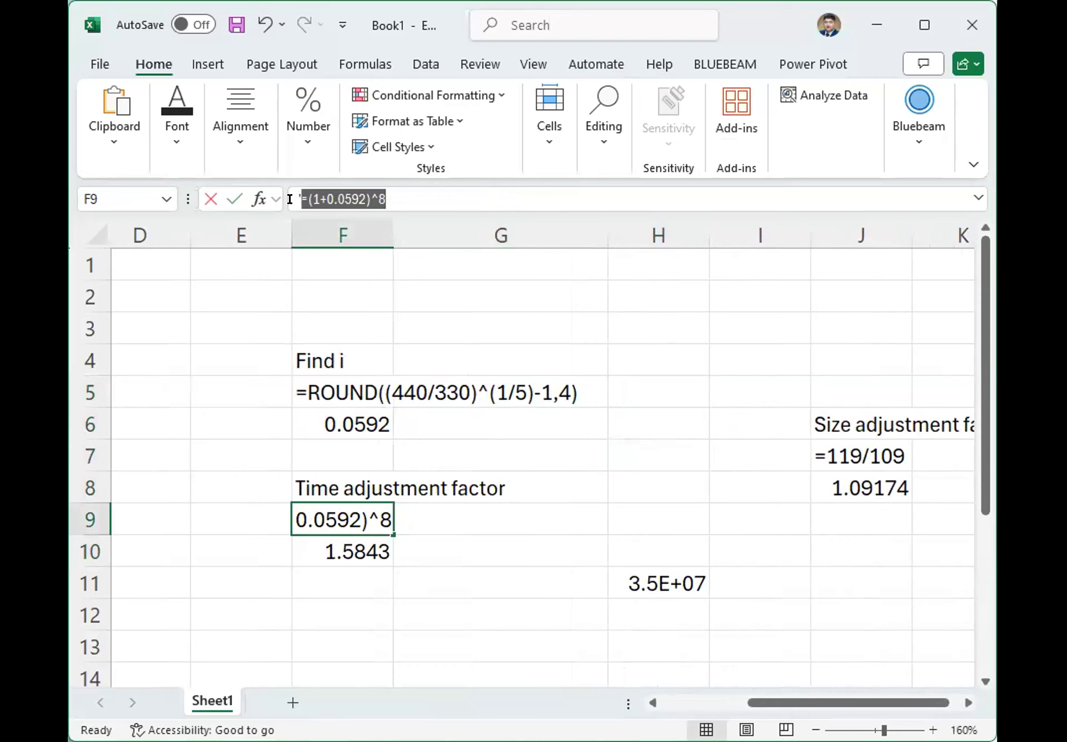
pyautogui.hotkey('ctrl', 'v')
pyautogui.press('Return')
# Move the size adjustment factor block from J6:J8 to H5:H7.
pyautogui.moveTo(834, 426); pyautogui.dragTo(866, 487)
pyautogui.hotkey('ctrl', 'c')
pyautogui.click(635, 358)
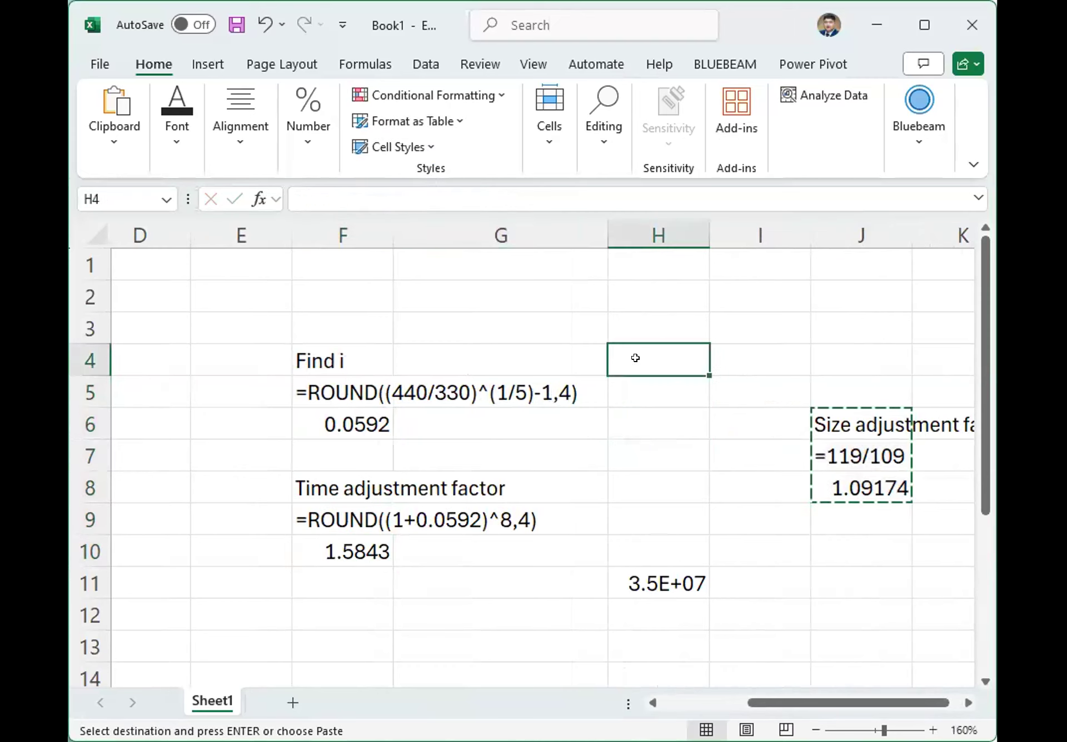
pyautogui.click(631, 378)
pyautogui.hotkey('ctrl', 'v')
# Edit the formula text in cell H6 so it reads =round(119/109,4).
pyautogui.click(621, 409)
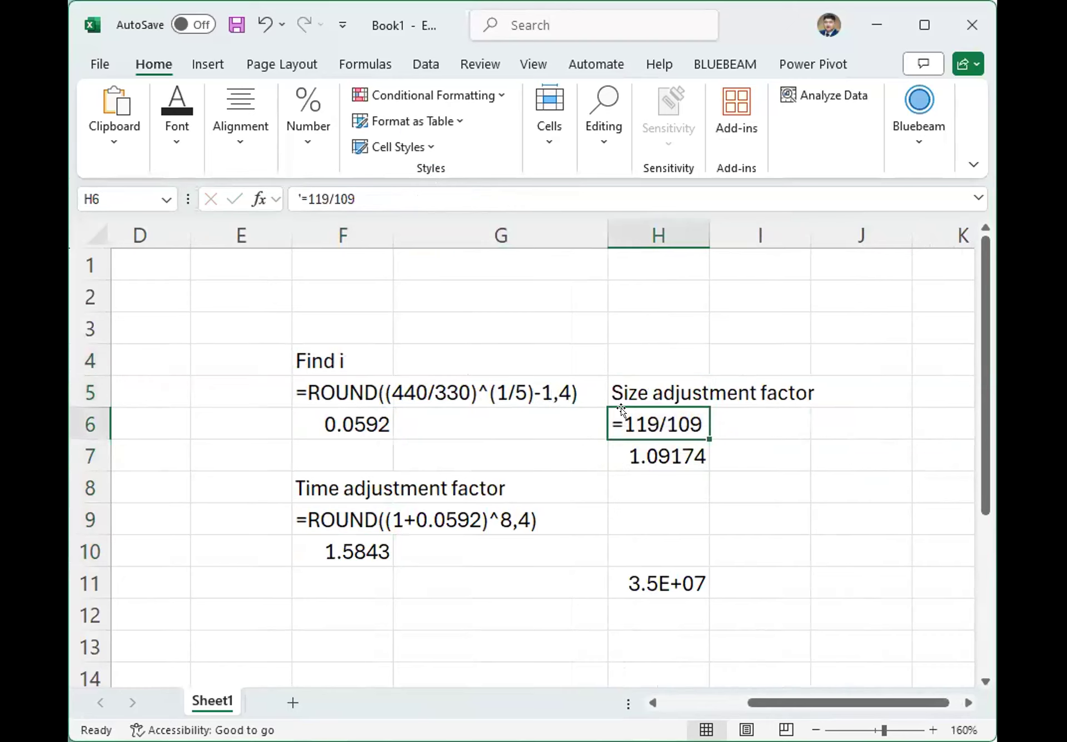
pyautogui.click(381, 190)
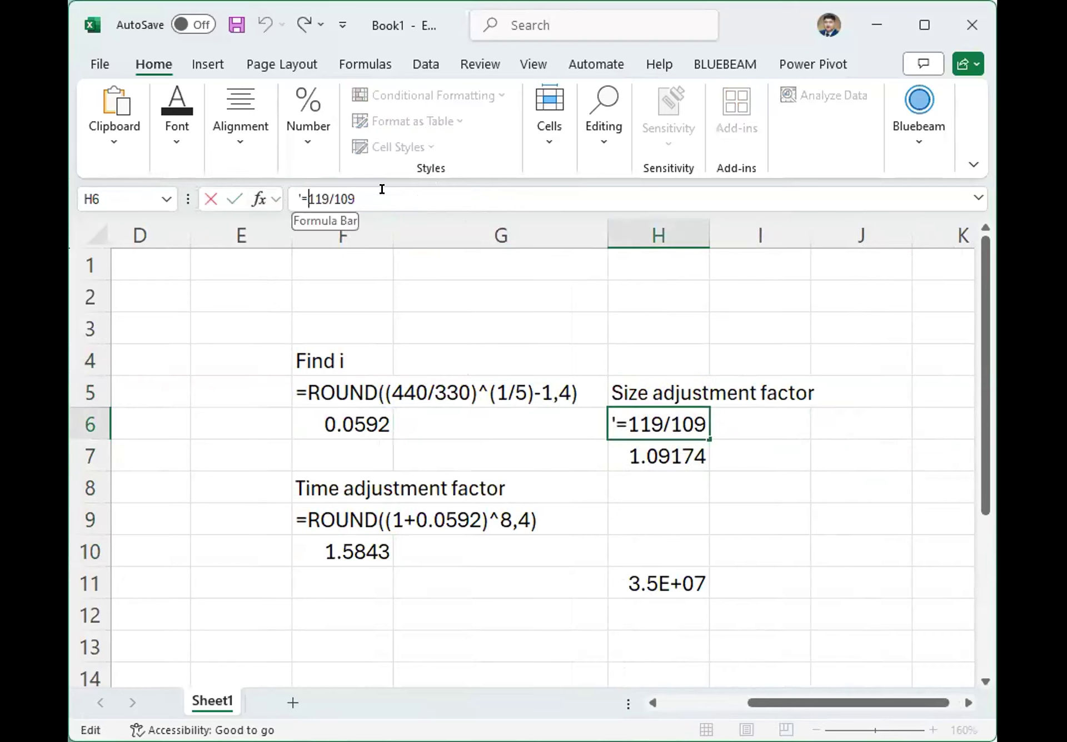
pyautogui.write('round')
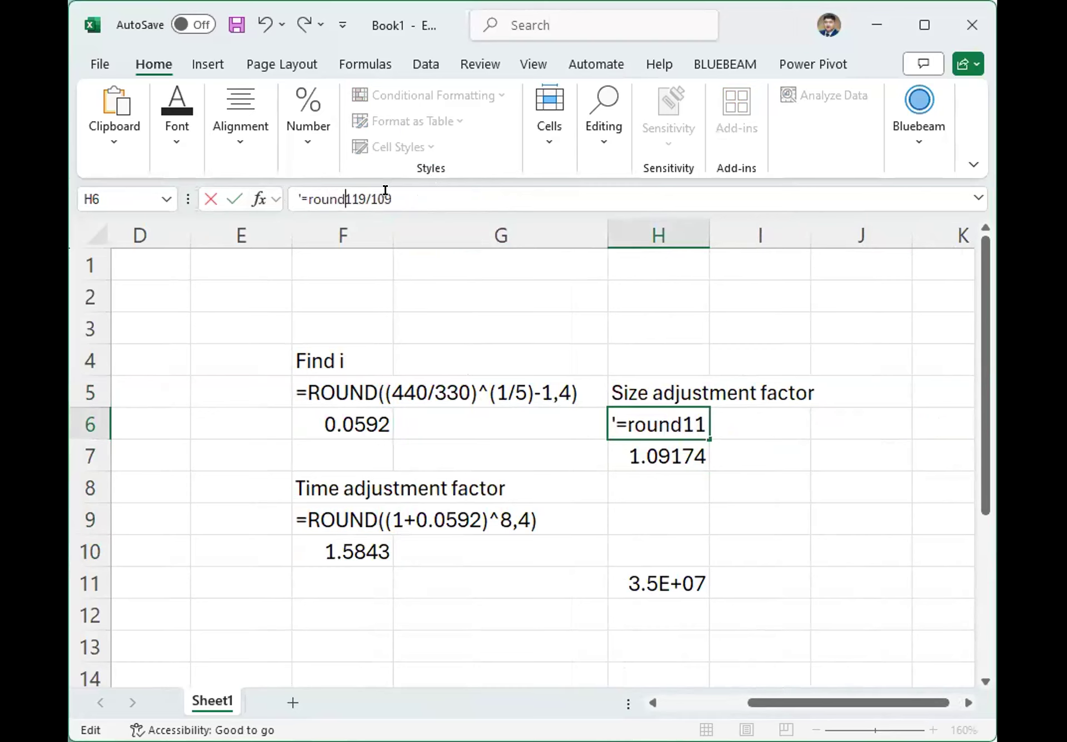
pyautogui.write('(')
pyautogui.click(432, 189)
pyautogui.write(',4)')
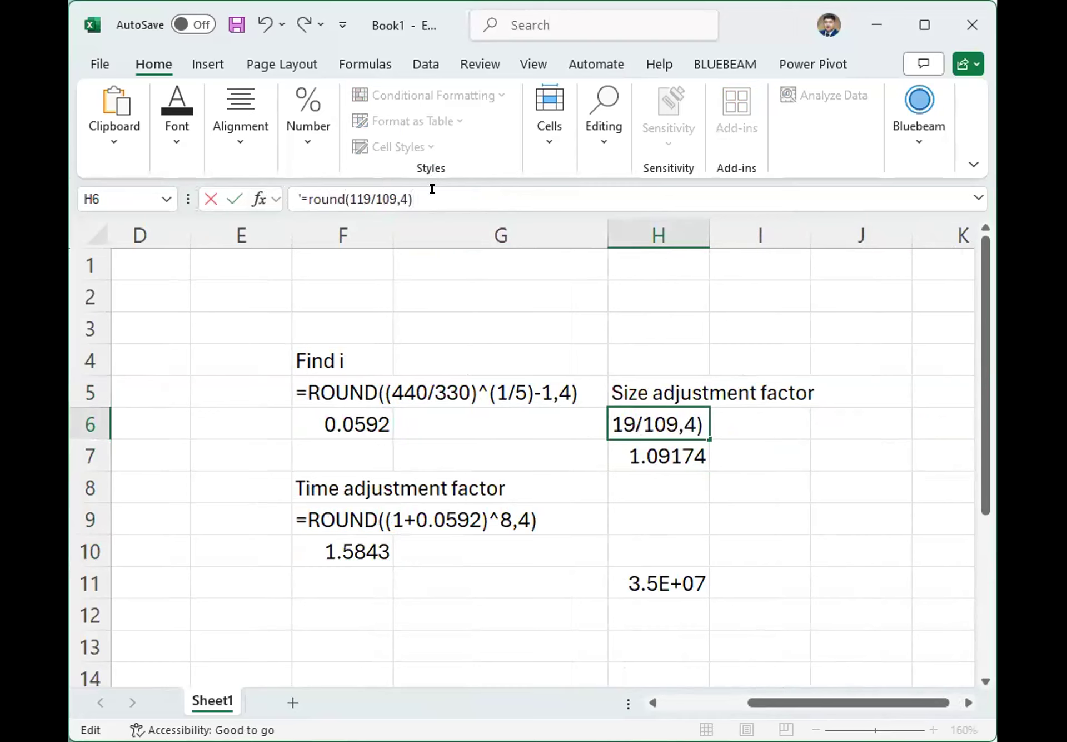
pyautogui.press('Return')
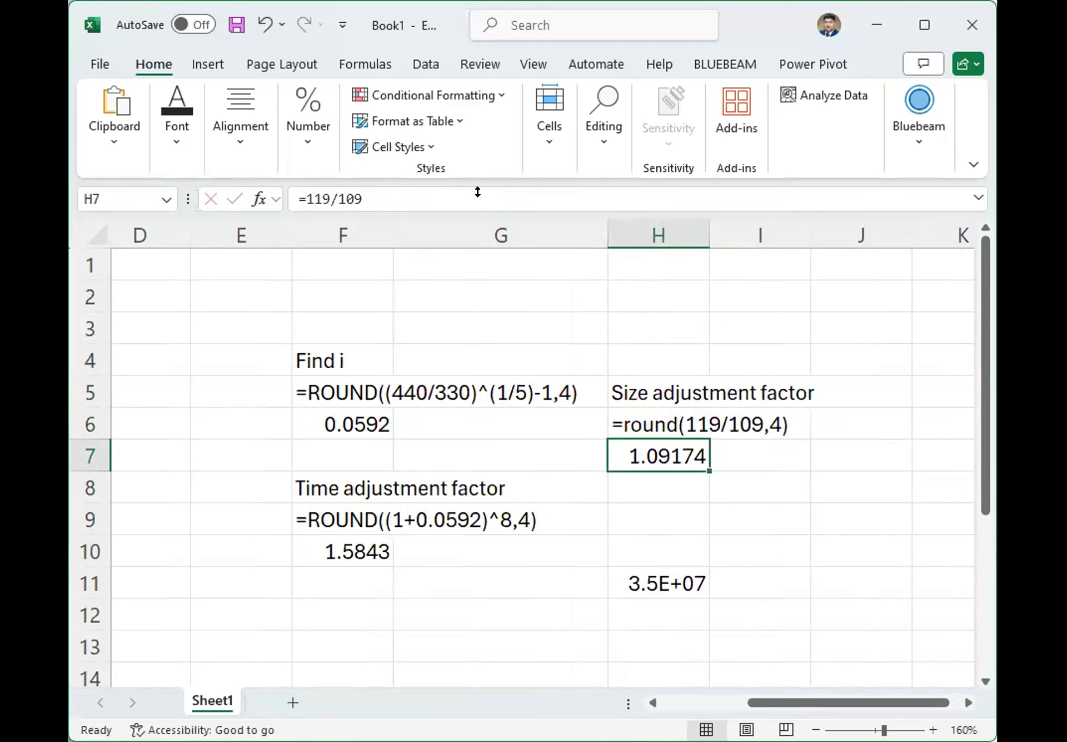
# Wrap the 119/109 formula in cell H7 in a ROUND function with 4 decimal digits.
pyautogui.doubleClick(630, 451)
pyautogui.click(621, 455)
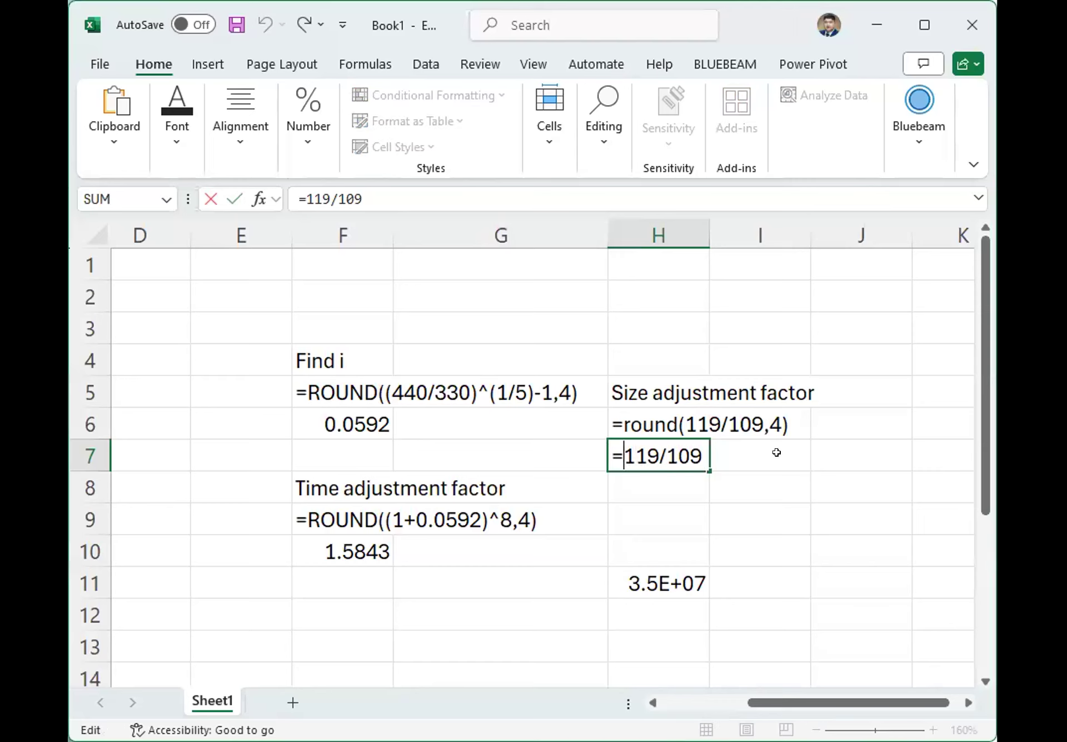
pyautogui.write('r')
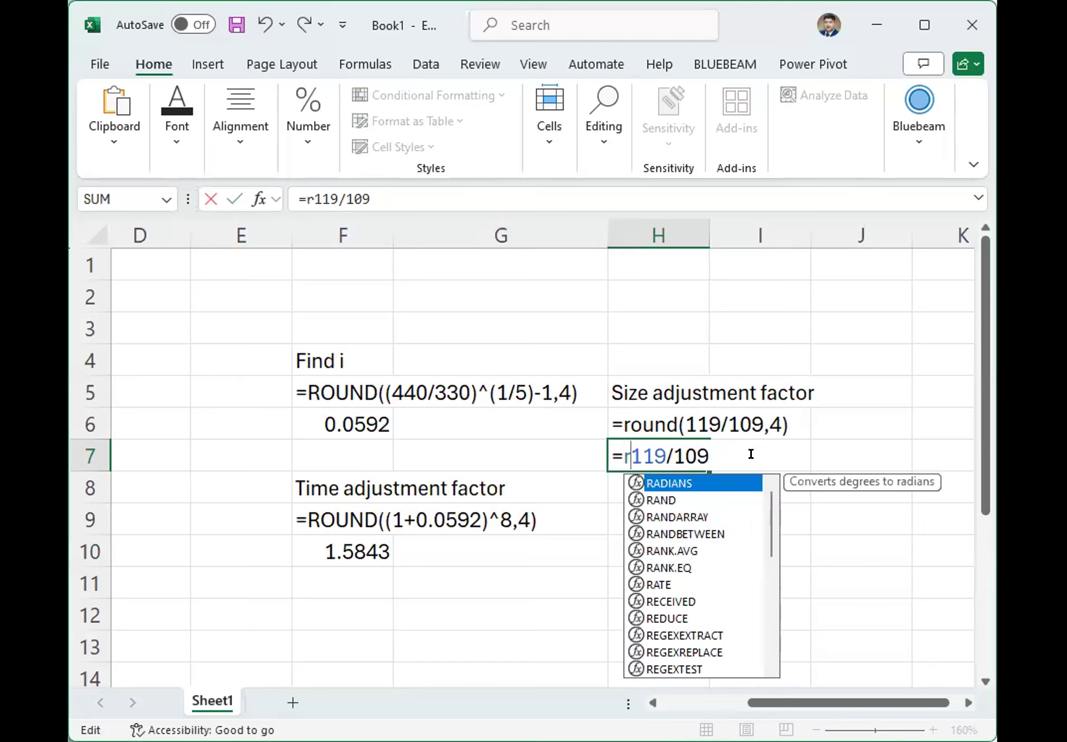
pyautogui.write('ound(')
pyautogui.click(764, 445)
pyautogui.write(',4)')
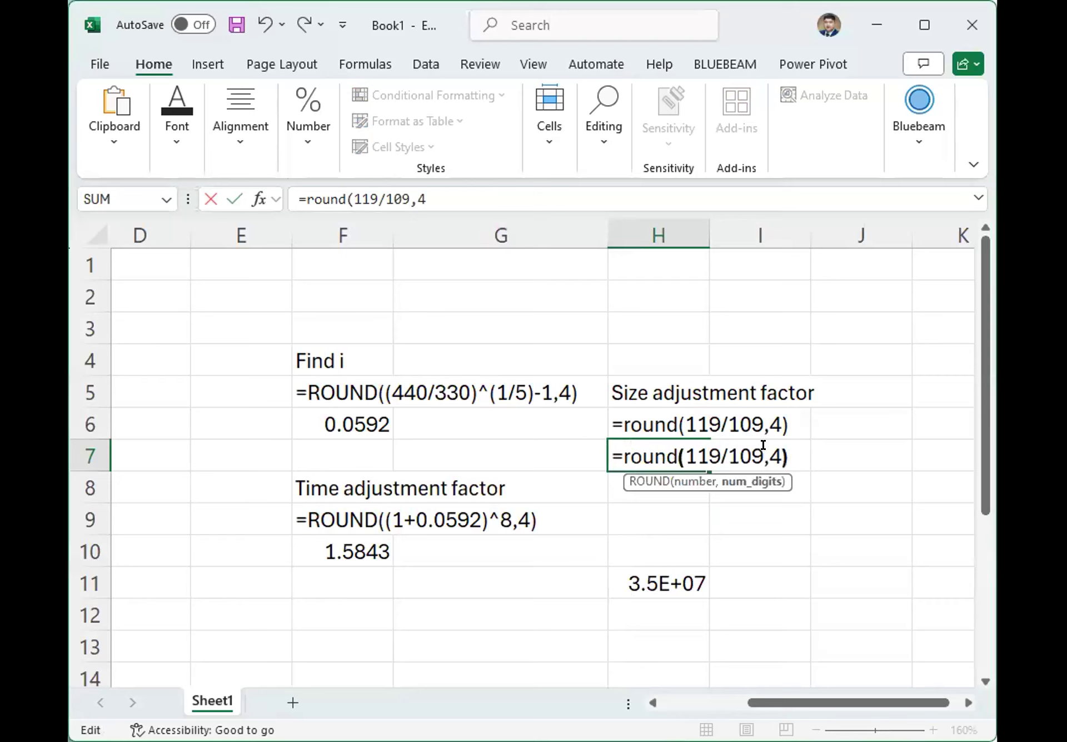
pyautogui.press('Return')
pyautogui.click(635, 411)
pyautogui.click(635, 458)
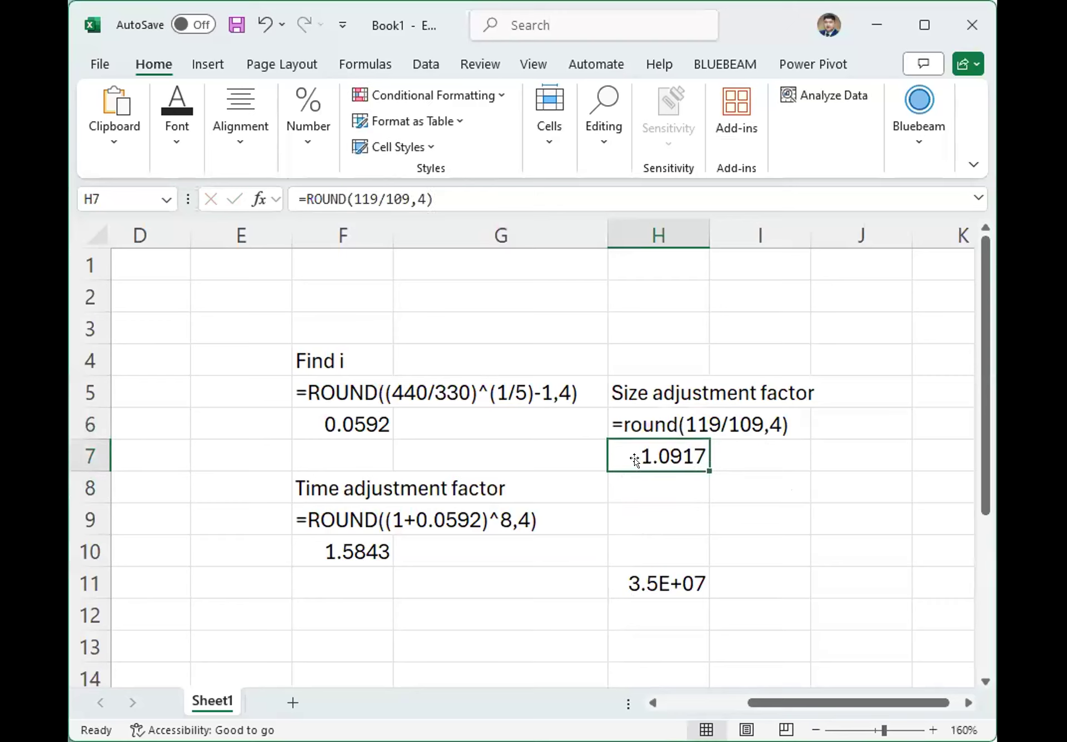
pyautogui.click(648, 425)
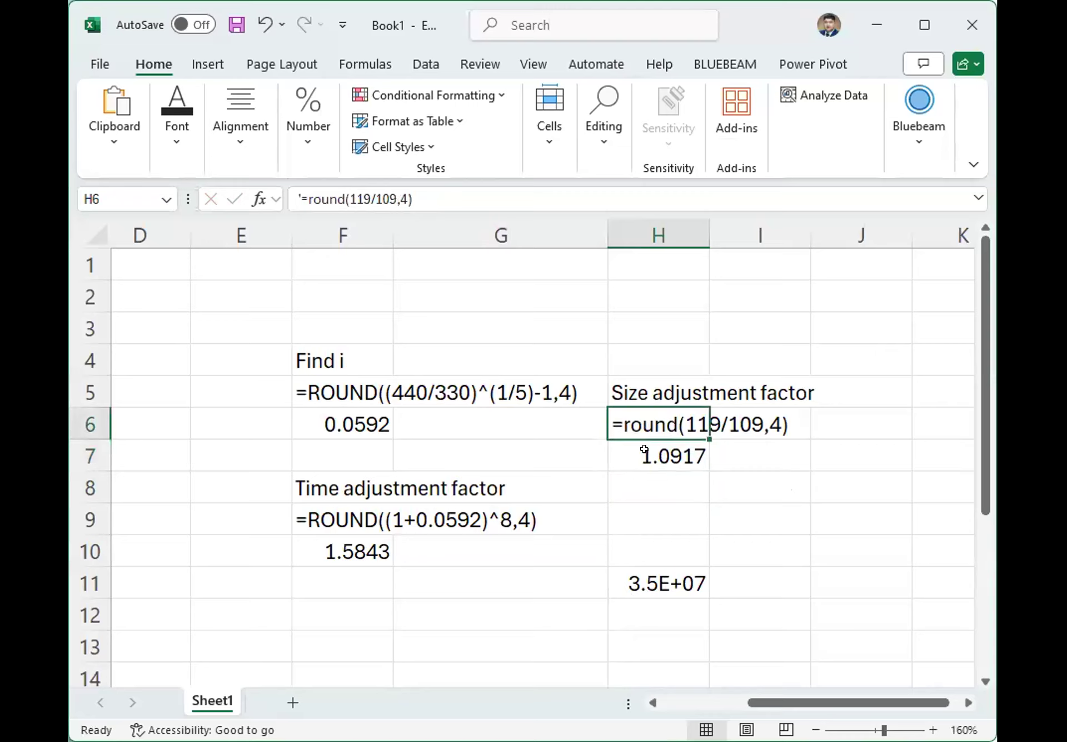
pyautogui.click(631, 486)
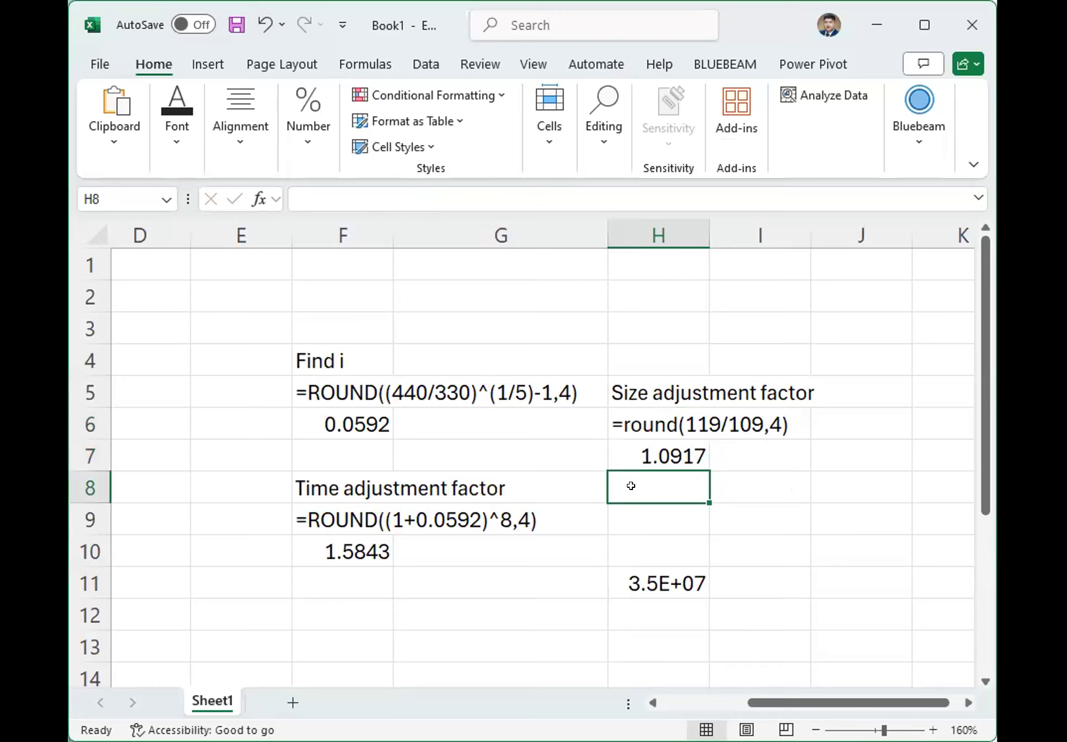
pyautogui.write('S')
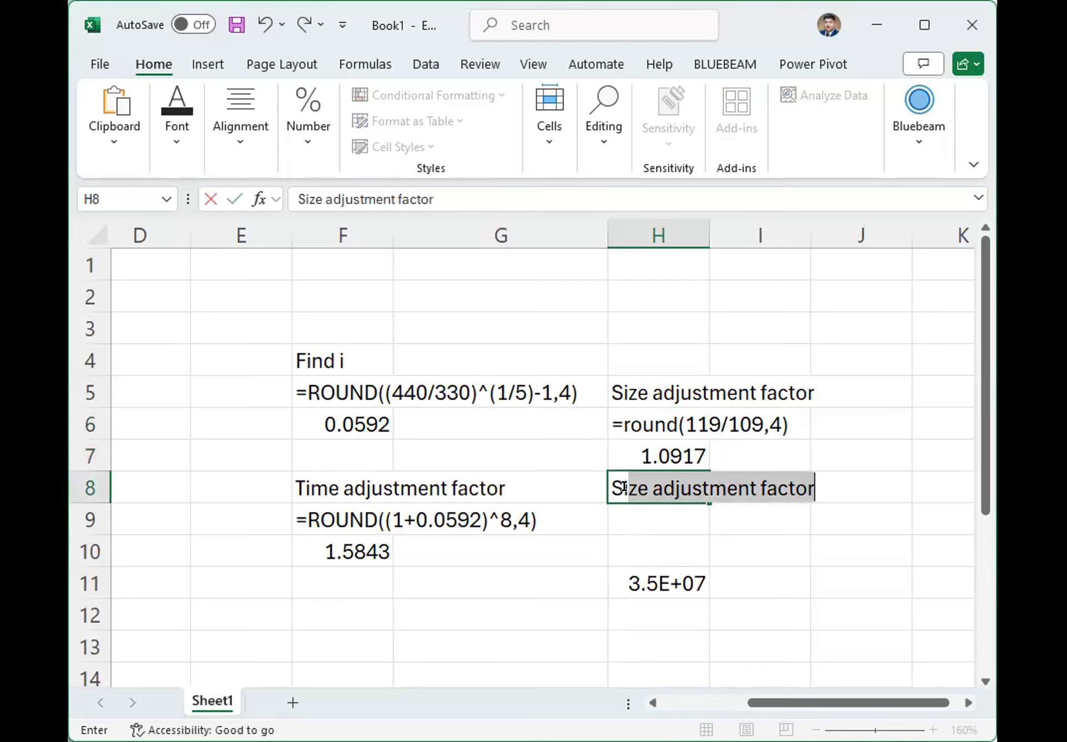
pyautogui.press('BackSpace')
pyautogui.press('BackSpace')
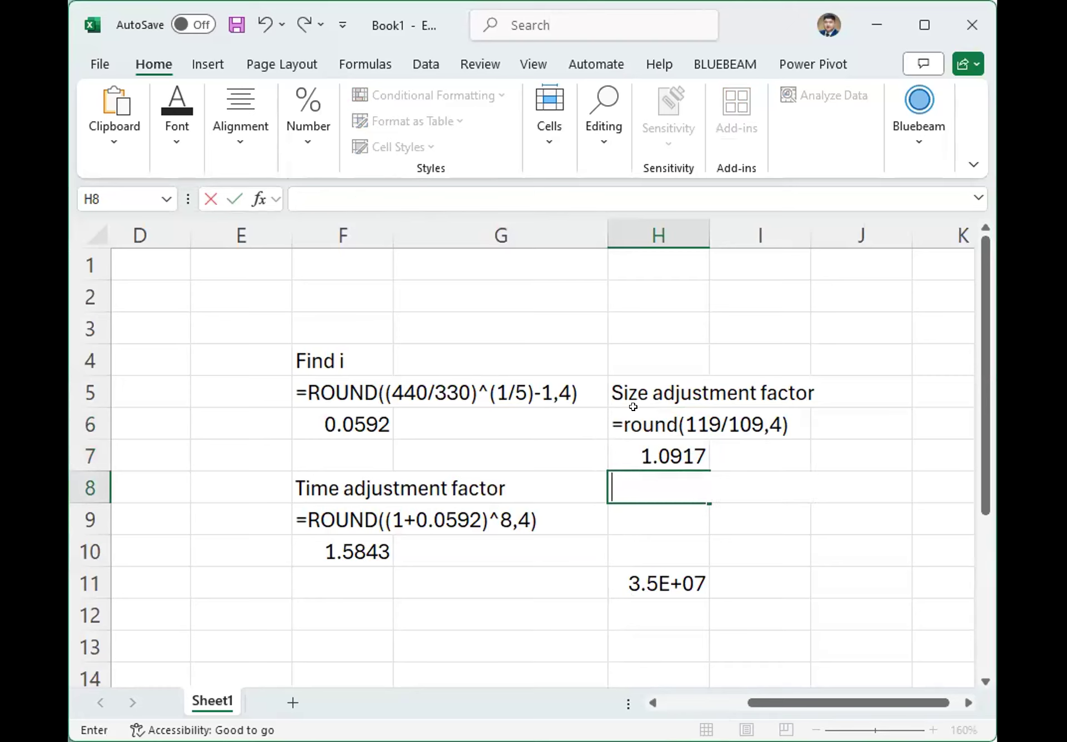
# Change the label in cell H5 to "Location adjustment factor".
pyautogui.click(628, 378)
pyautogui.doubleClick(307, 195)
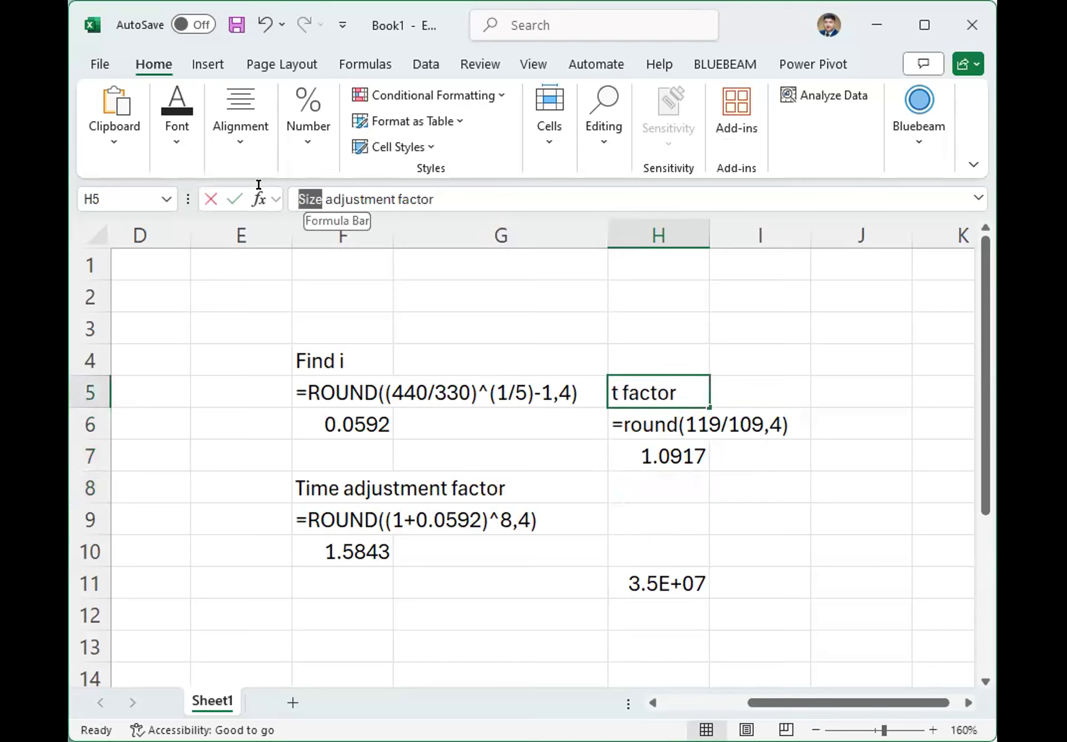
pyautogui.write('Loct')
pyautogui.press('BackSpace')
pyautogui.write('ation')
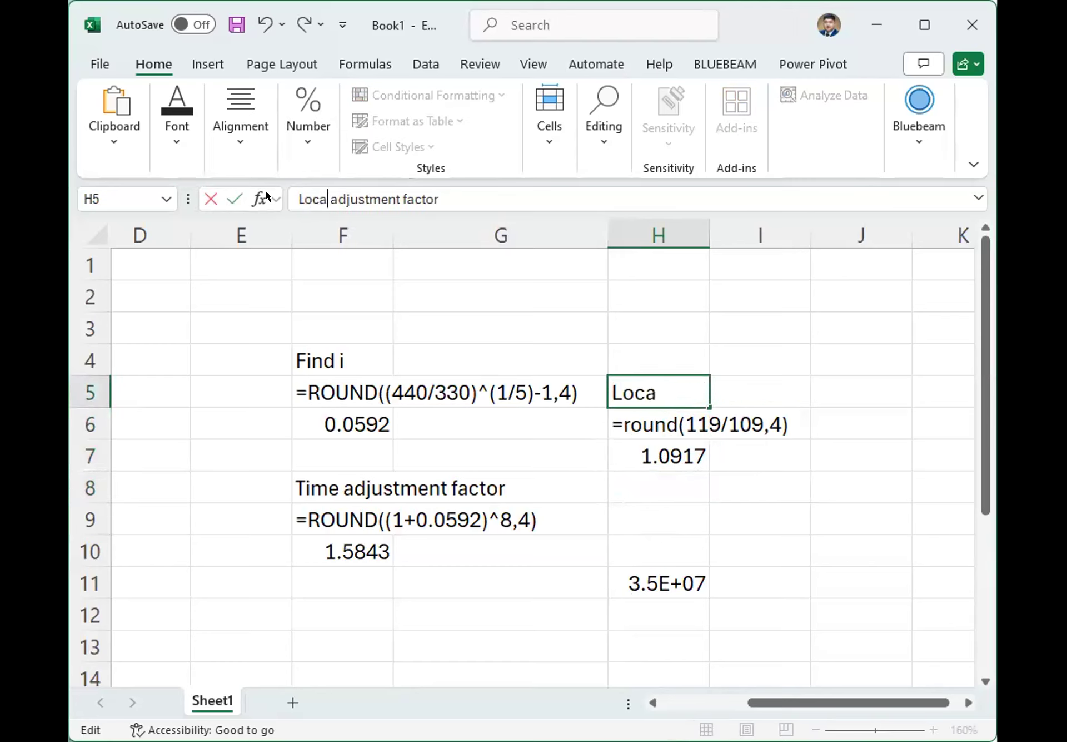
pyautogui.press('Return')
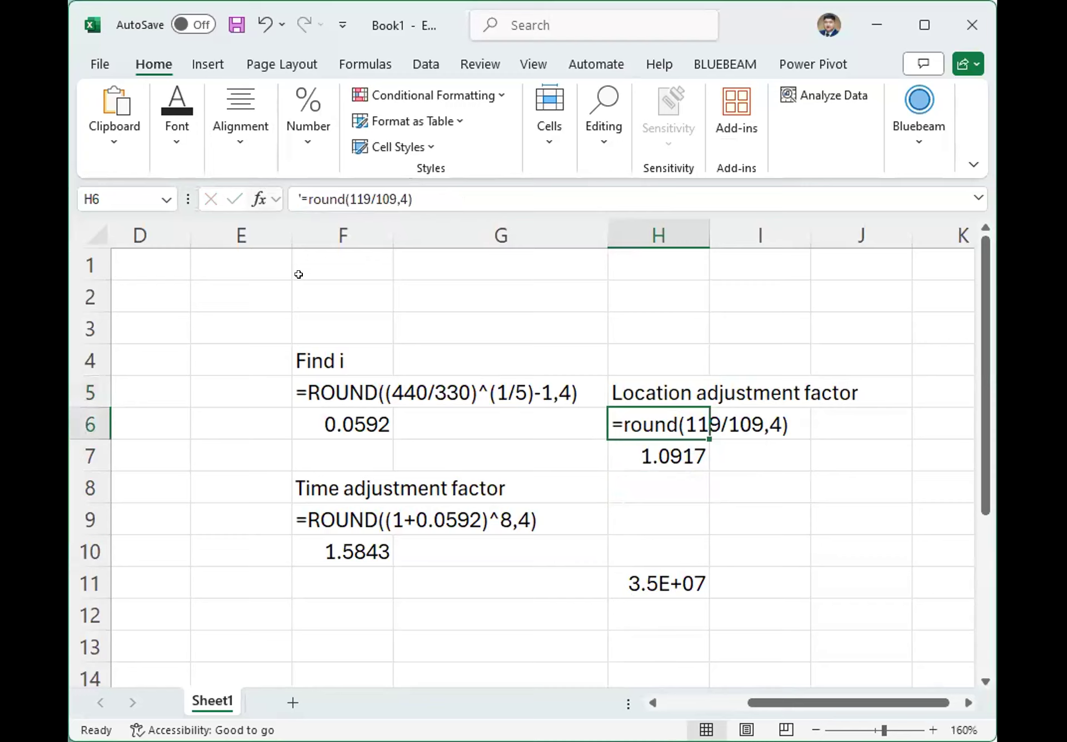
# Enter the label "Size adjustment factor" in cell H8.
pyautogui.click(662, 472)
pyautogui.write('Size adjustment factor')
pyautogui.press('Return')
# Enter the size adjustment formula =round(18000/12000,4) in cell H9.
pyautogui.write('=r')
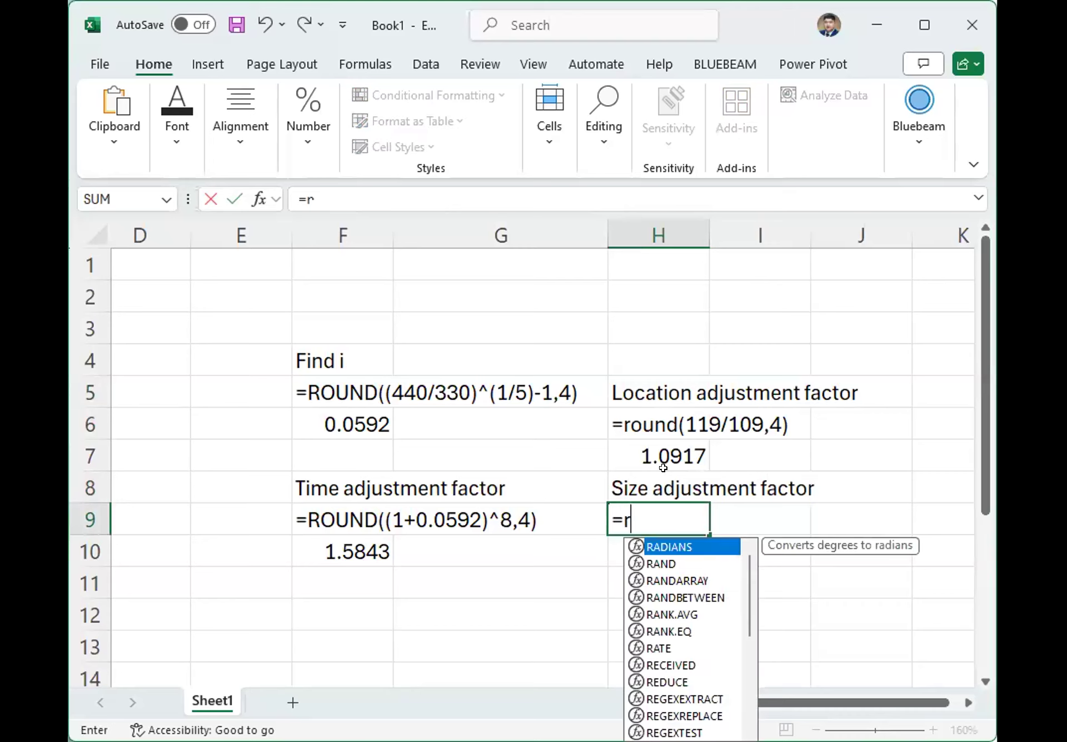
pyautogui.write('ound(')
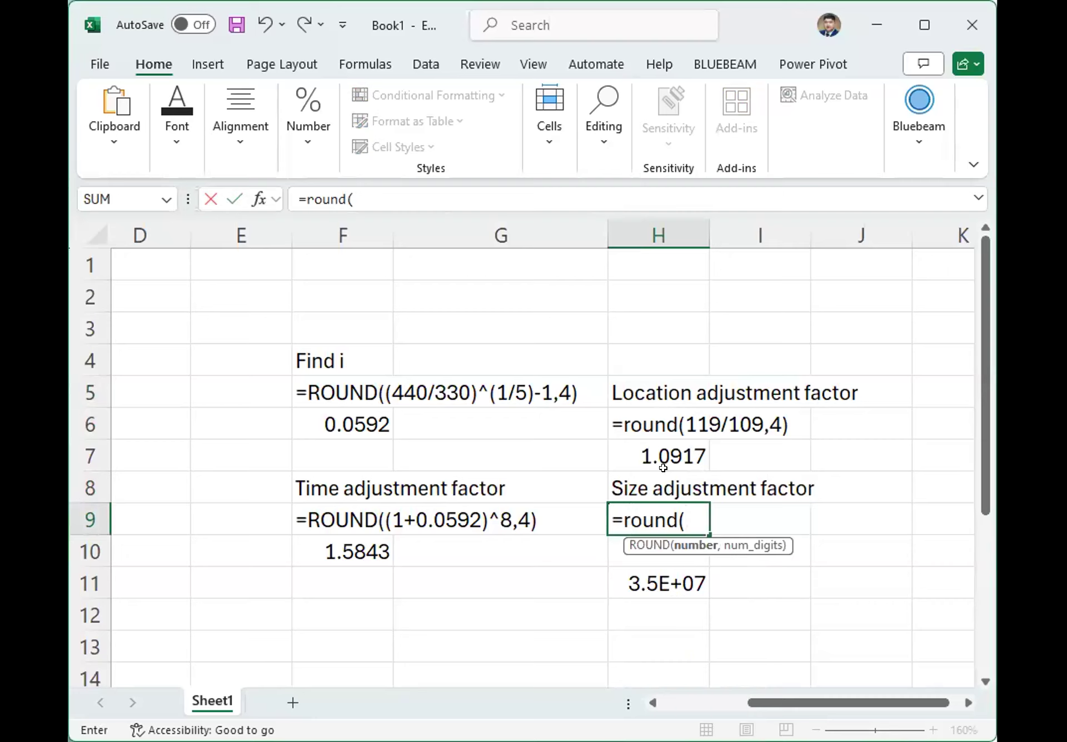
pyautogui.write('18000/')
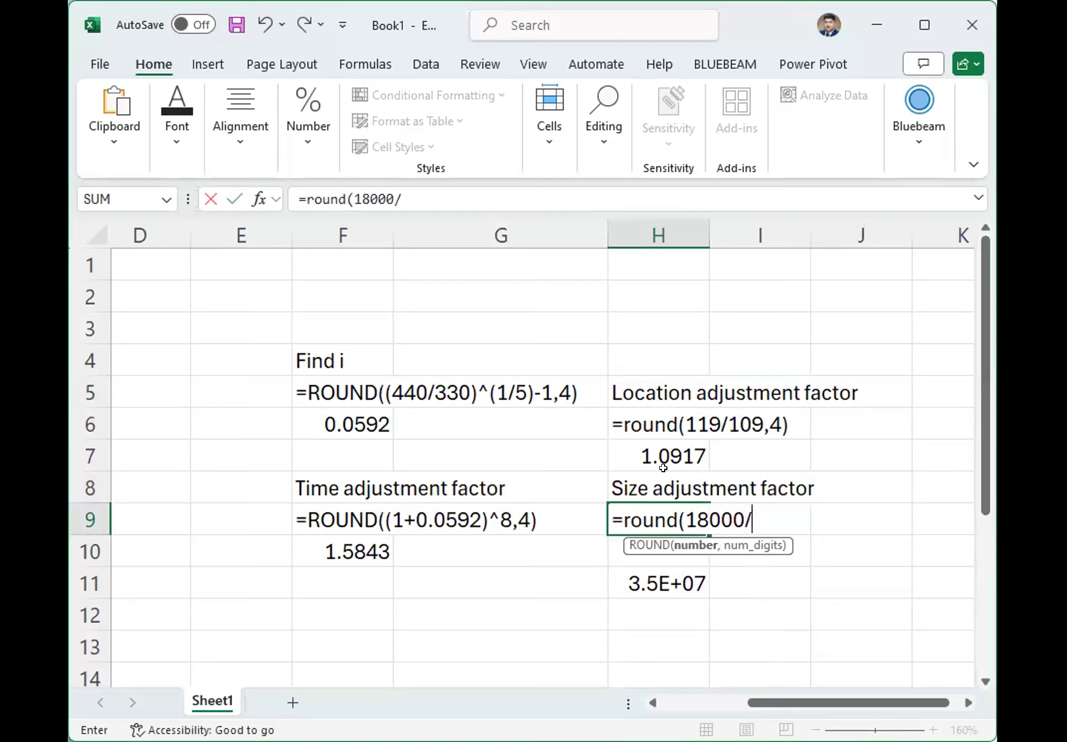
pyautogui.write('12000')
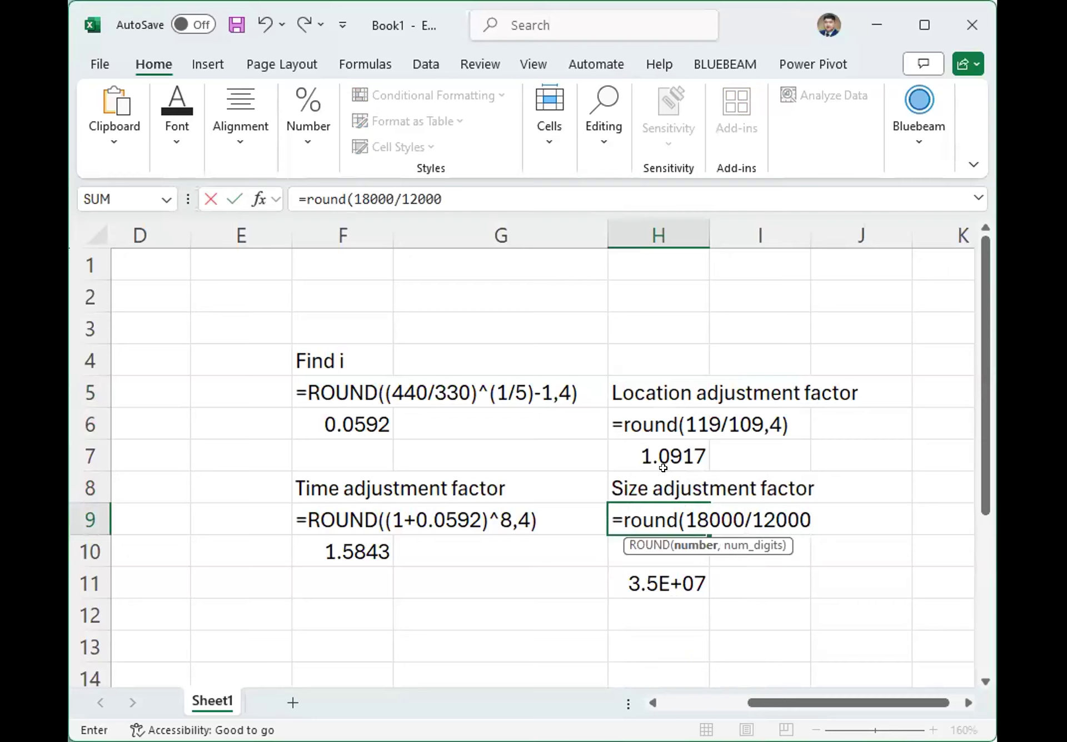
pyautogui.write(',4')
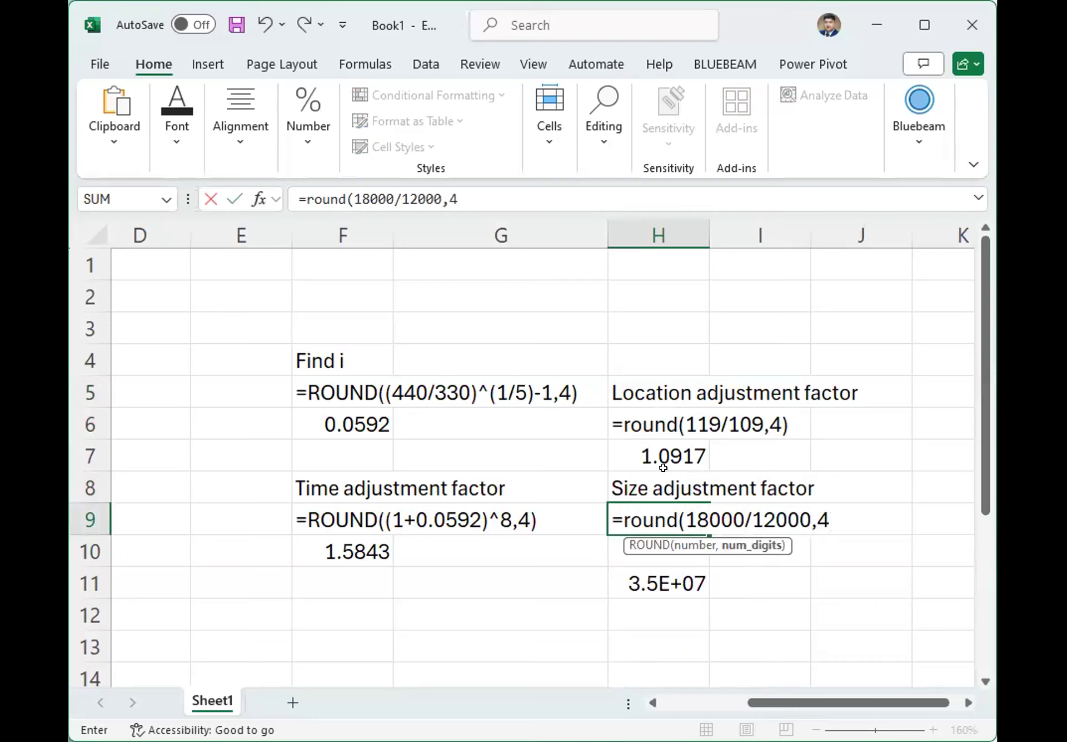
pyautogui.press('Return')
pyautogui.click(668, 516)
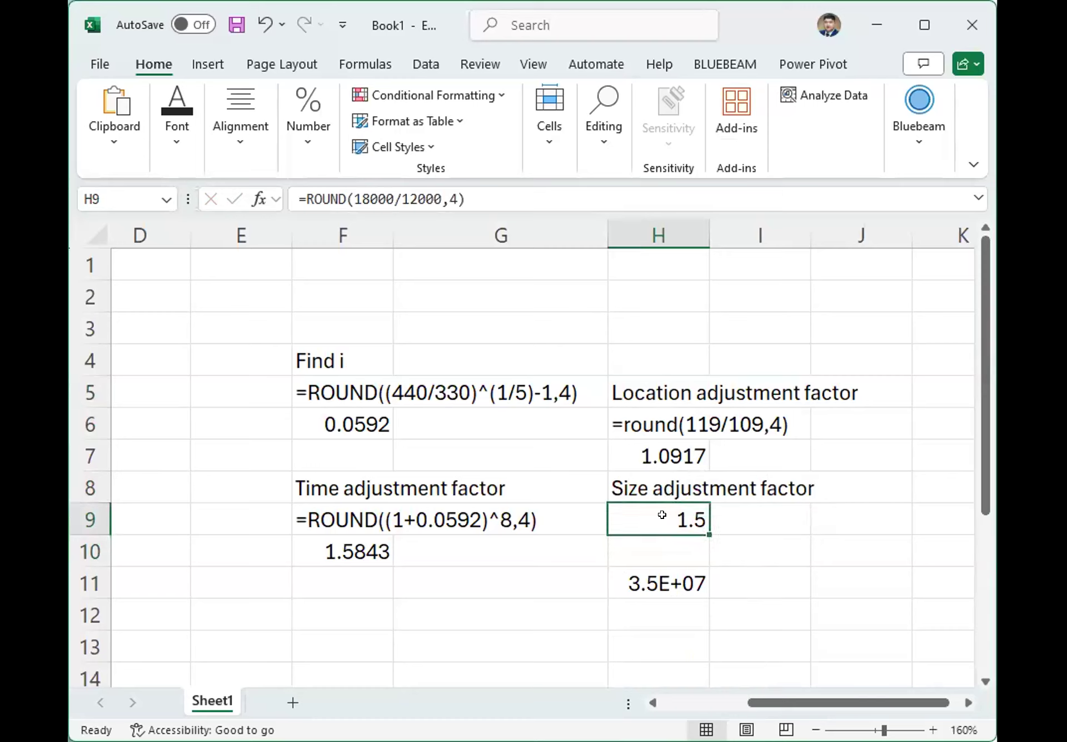
# Copy the cost formula text from cell H11 and enter the label "Cost" in cell H10.
pyautogui.click(675, 548)
pyautogui.click(678, 513)
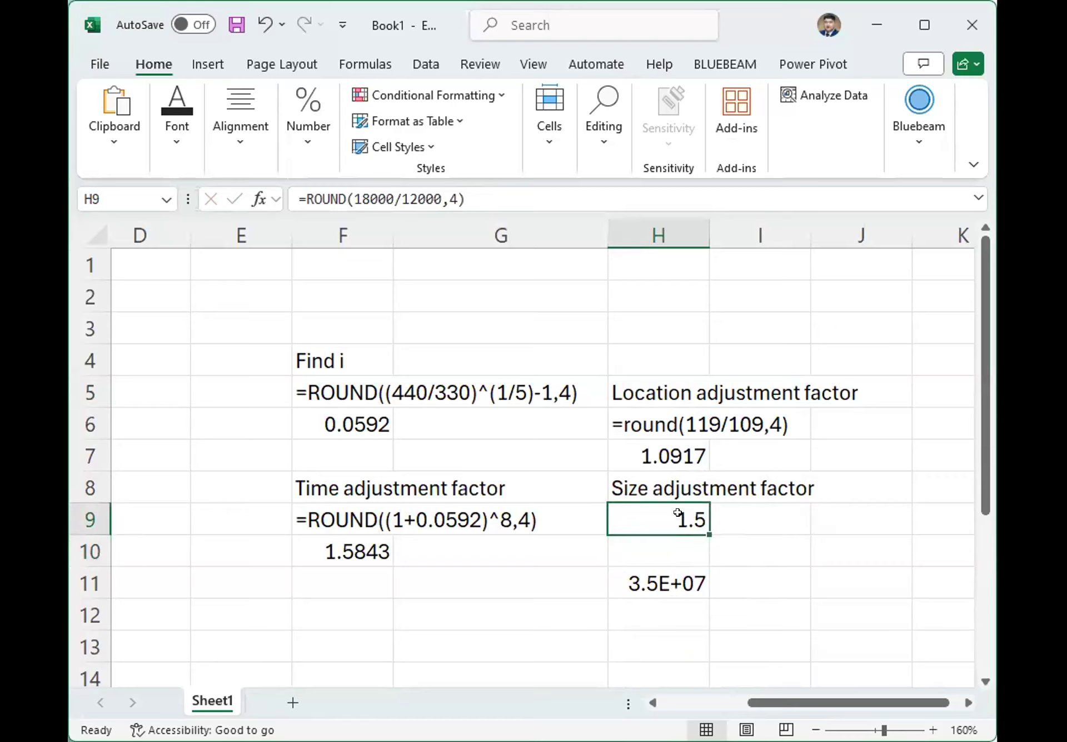
pyautogui.click(667, 578)
pyautogui.tripleClick(557, 189)
pyautogui.hotkey('ctrl', 'c')
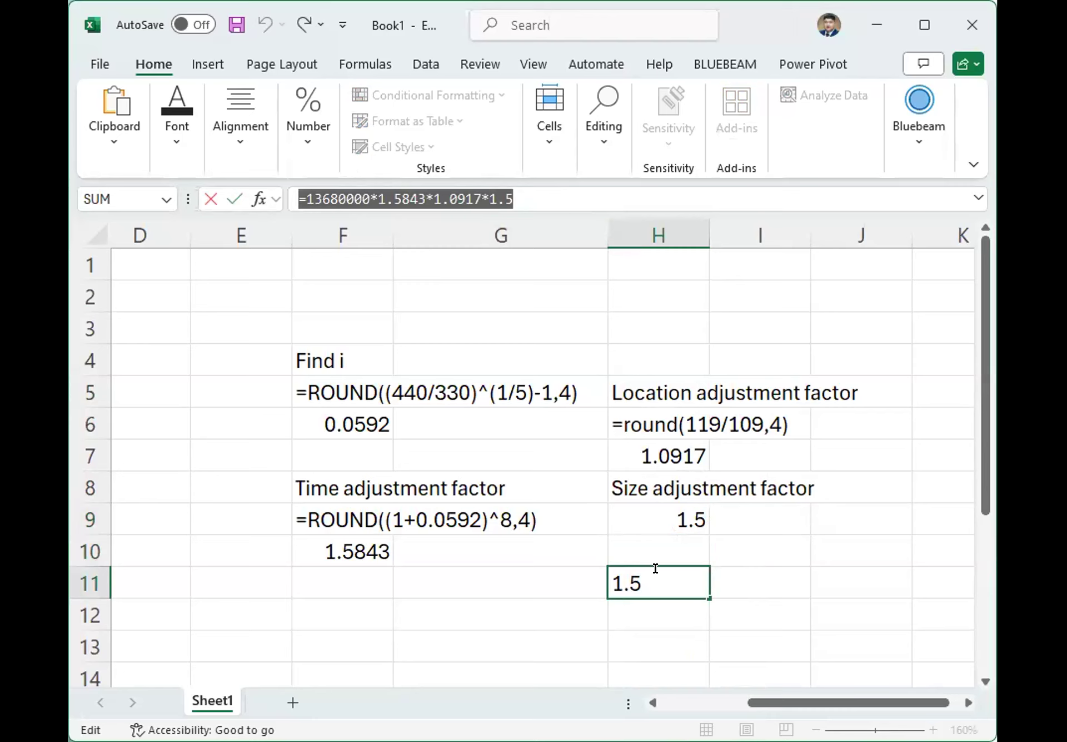
pyautogui.click(664, 546)
pyautogui.write('Cost')
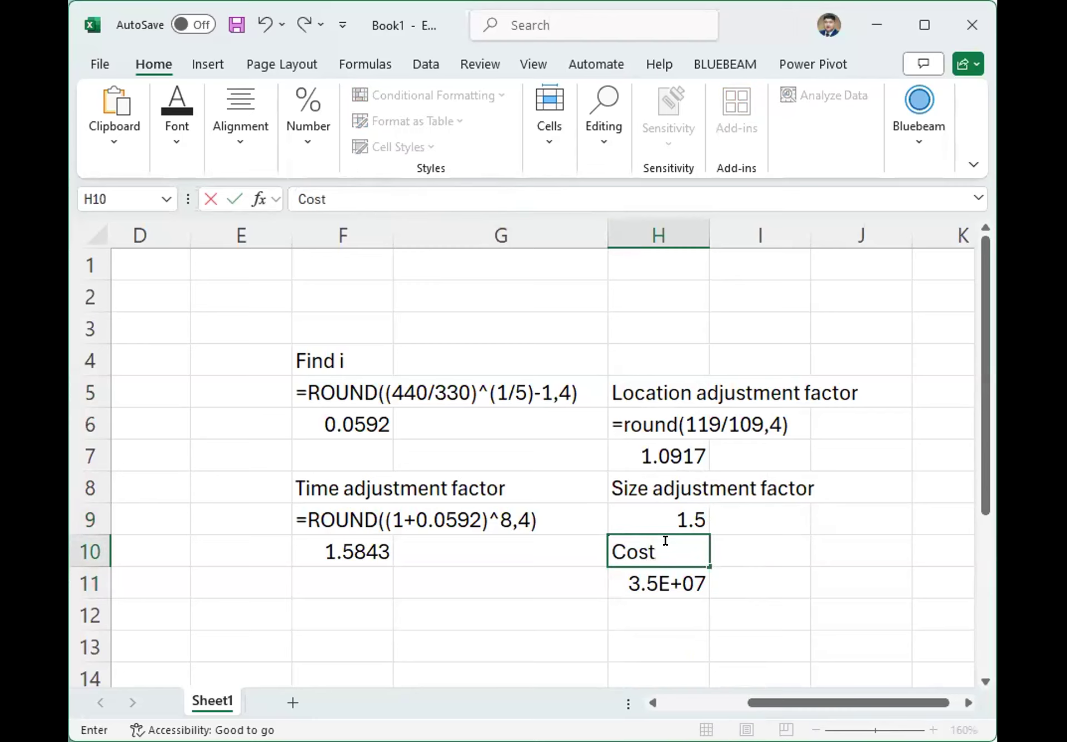
pyautogui.press('Return')
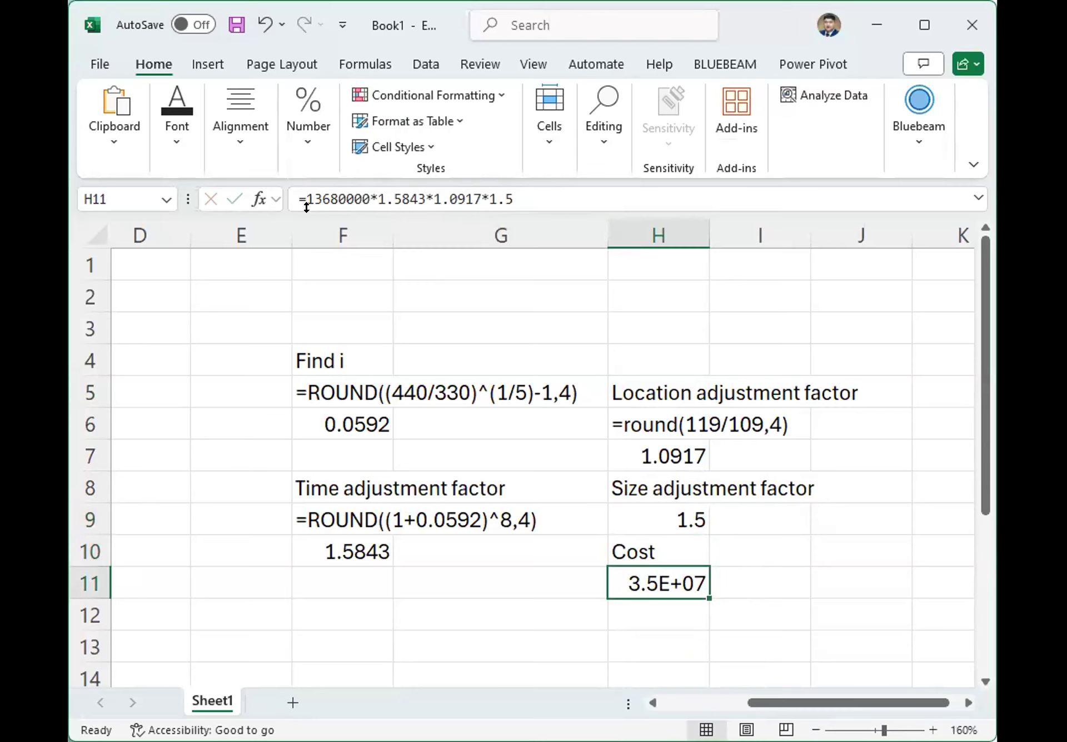
# Turn the formula in H11 into visible text and paste the working formula =13680000*1.5843*1.0917*1.5 into H12.
pyautogui.click(300, 199)
pyautogui.press('Return')
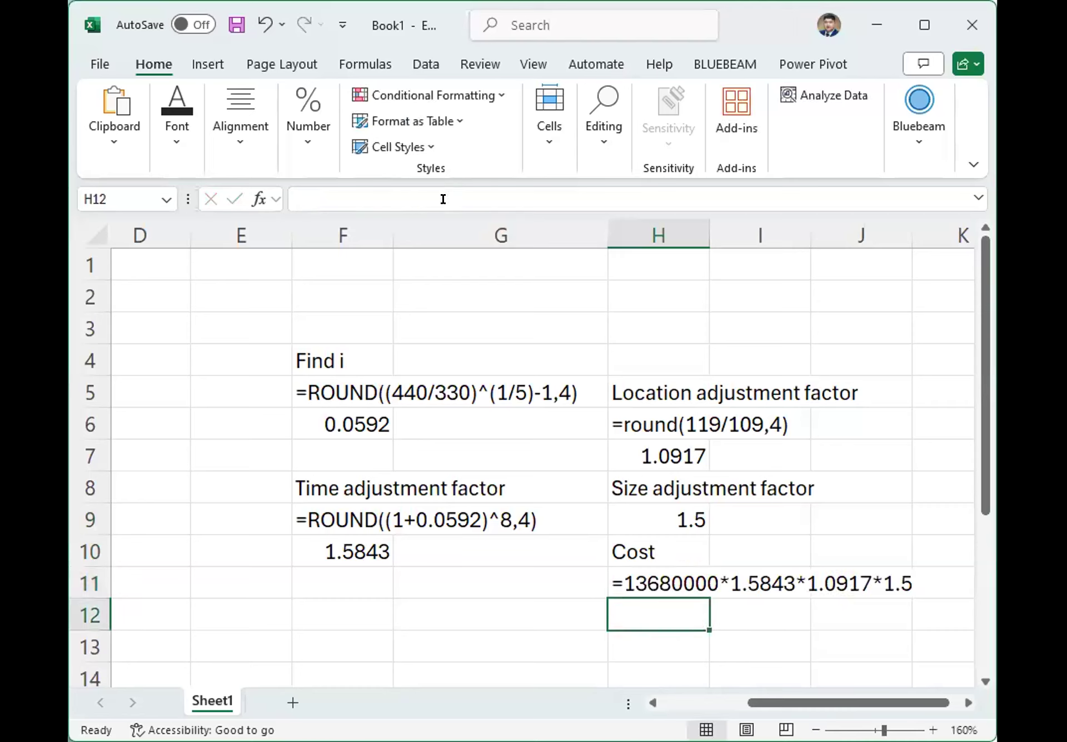
pyautogui.hotkey('ctrl', 'v')
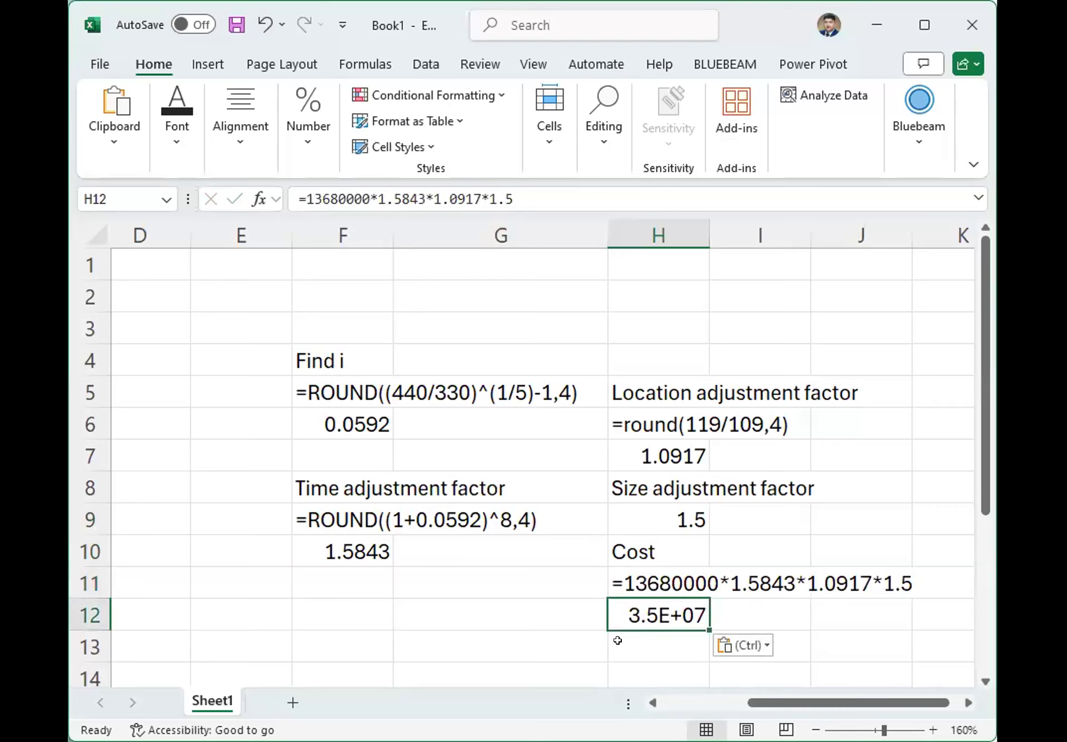
pyautogui.doubleClick(632, 608)
pyautogui.press('Escape')
# Format the cost in cell H12 as Number with 0 decimal places and widen column H to fit it.
pyautogui.click(648, 643)
pyautogui.click(678, 609)
pyautogui.rightClick(668, 620)
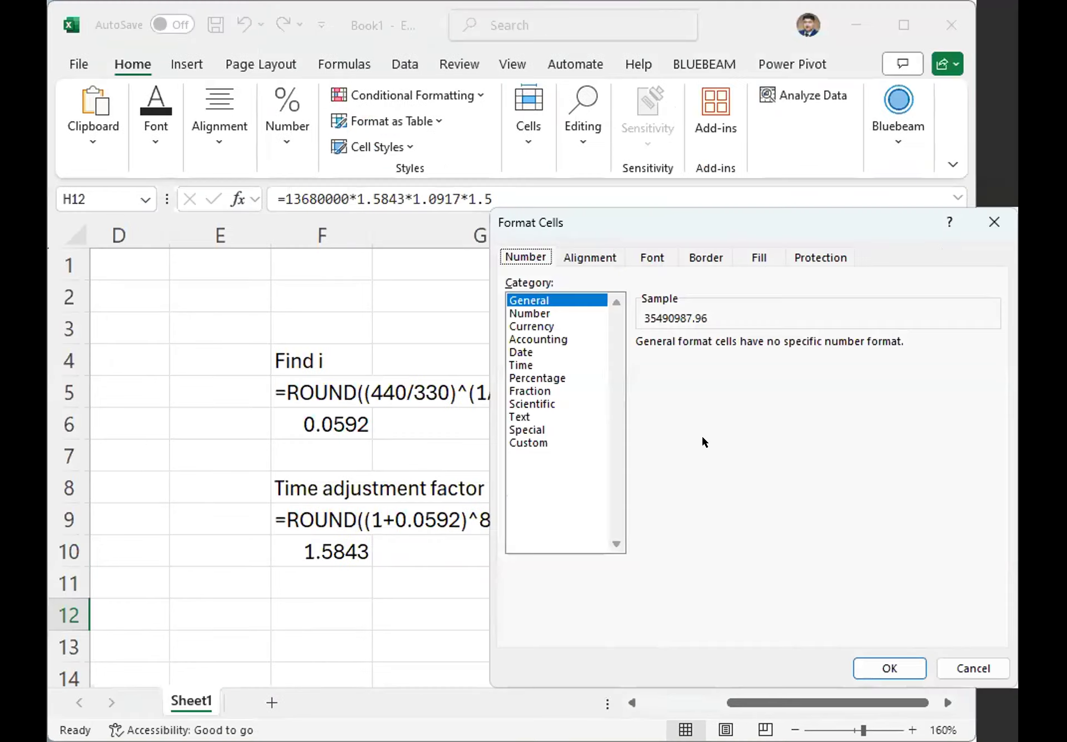
pyautogui.click(530, 313)
pyautogui.click(771, 347)
pyautogui.click(772, 346)
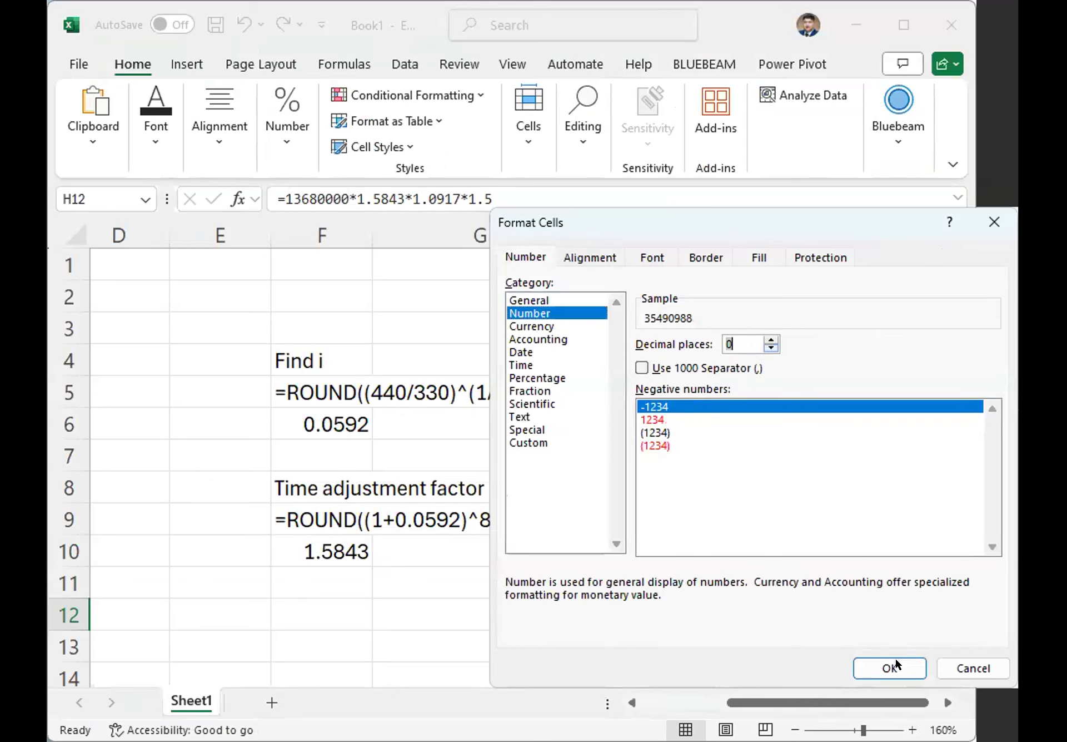
pyautogui.click(890, 669)
pyautogui.moveTo(688, 233); pyautogui.dragTo(729, 229)
# Enter the label "Step1" in cell E4 beside Find i and "Step 2" in E8 beside the time adjustment factor.
pyautogui.click(360, 360)
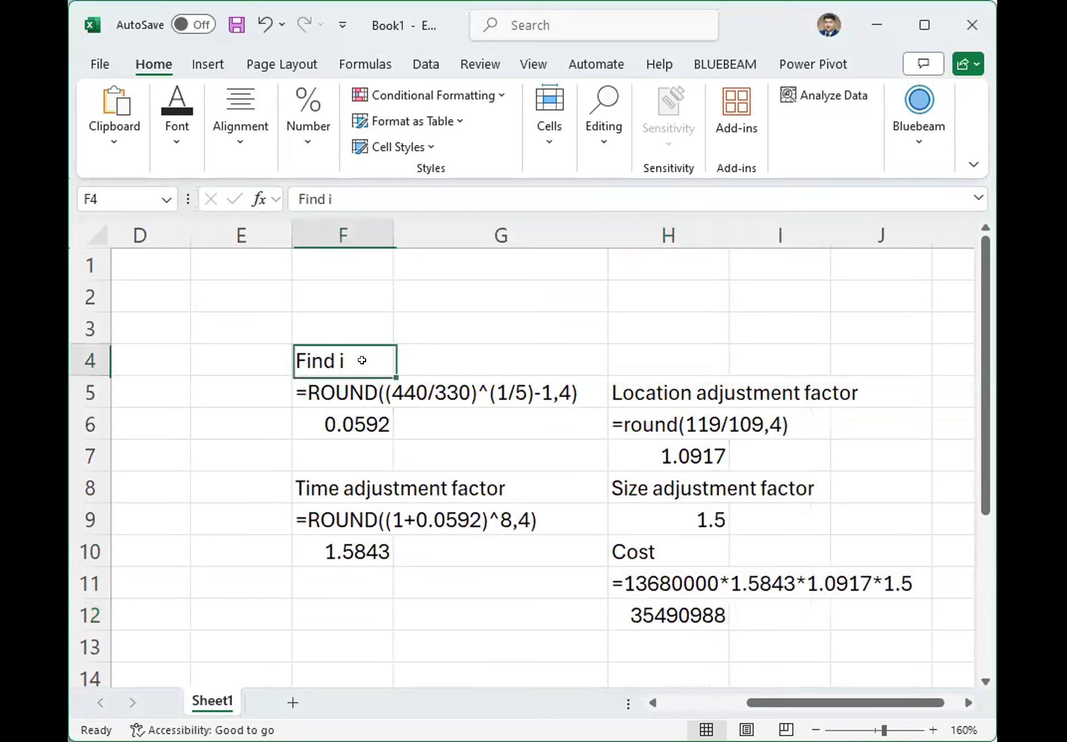
pyautogui.click(266, 357)
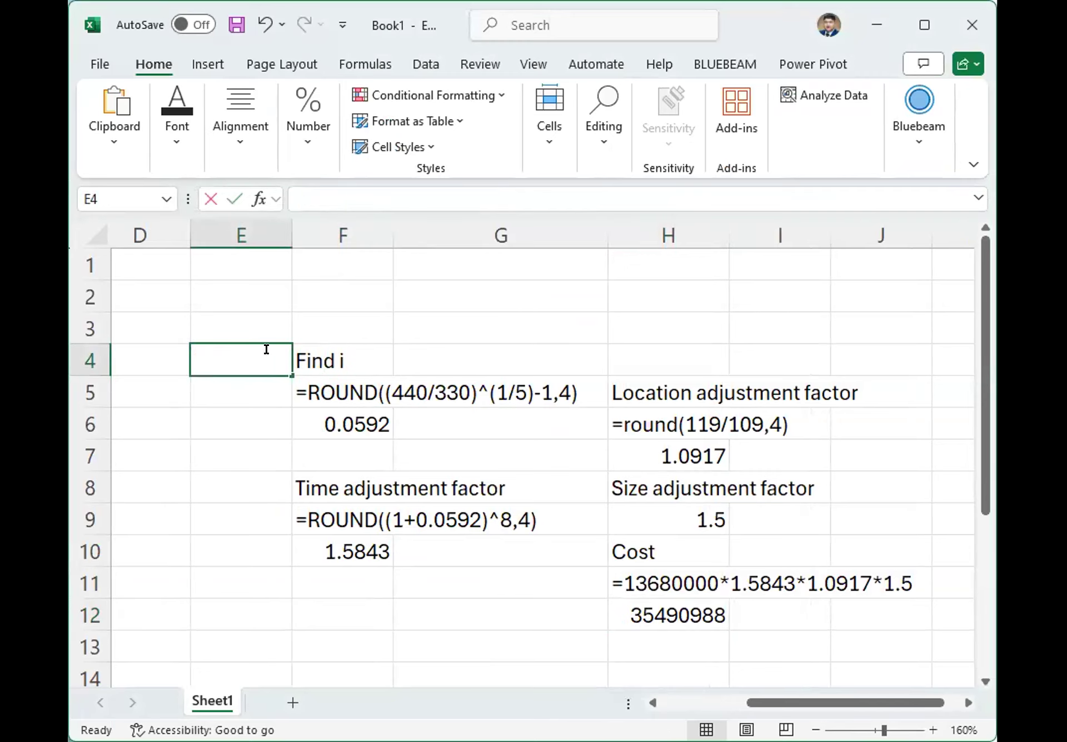
pyautogui.write('Stge')
pyautogui.press('BackSpace')
pyautogui.press('BackSpace')
pyautogui.write('ep1')
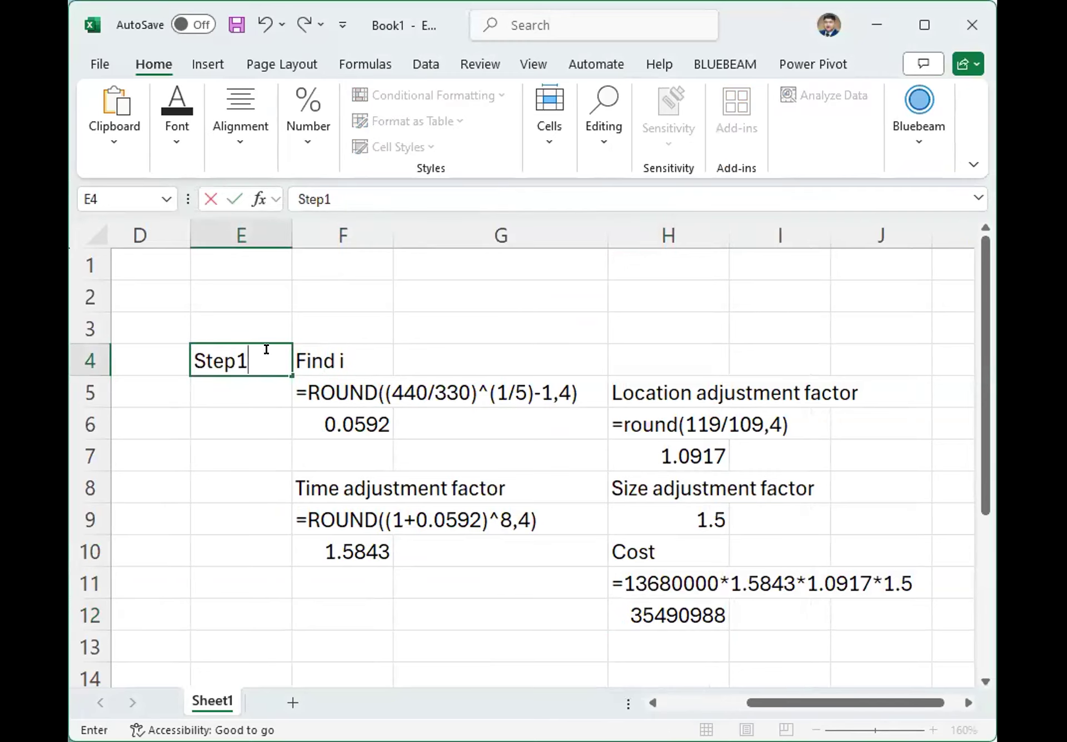
pyautogui.press('Return')
pyautogui.press('Return')
pyautogui.press('Return')
pyautogui.press('Return')
pyautogui.write('Step 2')
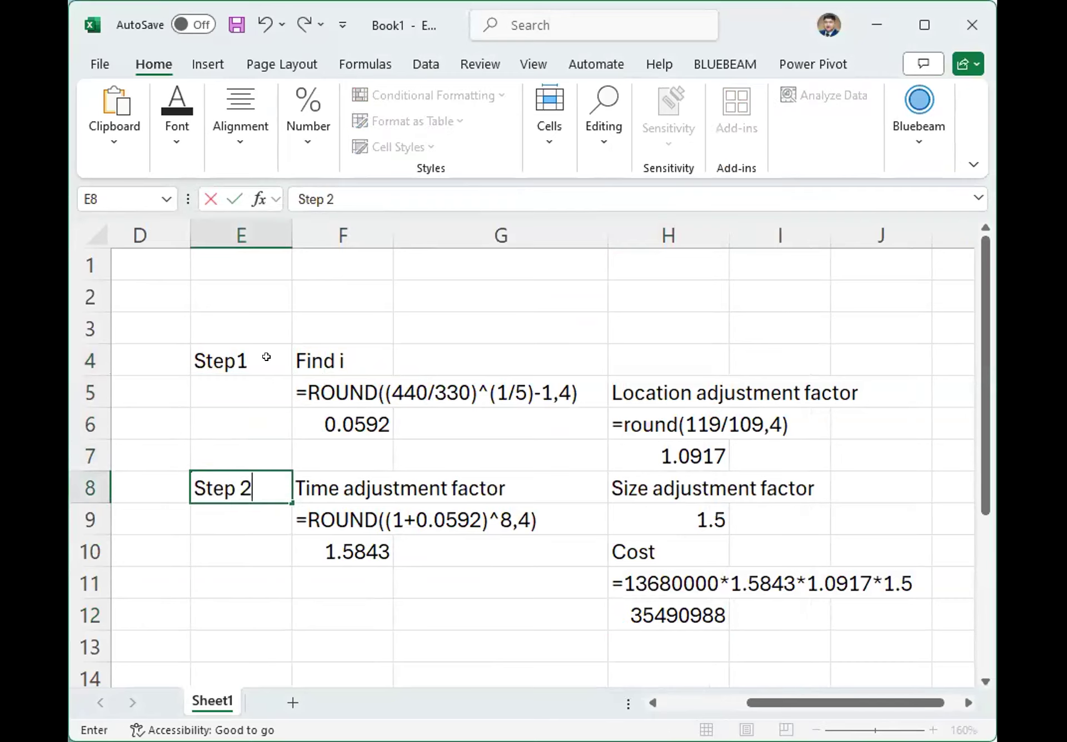
pyautogui.press('Return')
# Enter the label "Step 3" in H4 above the location adjustment factor and "Step 4" in J8 beside the size adjustment factor.
pyautogui.click(659, 355)
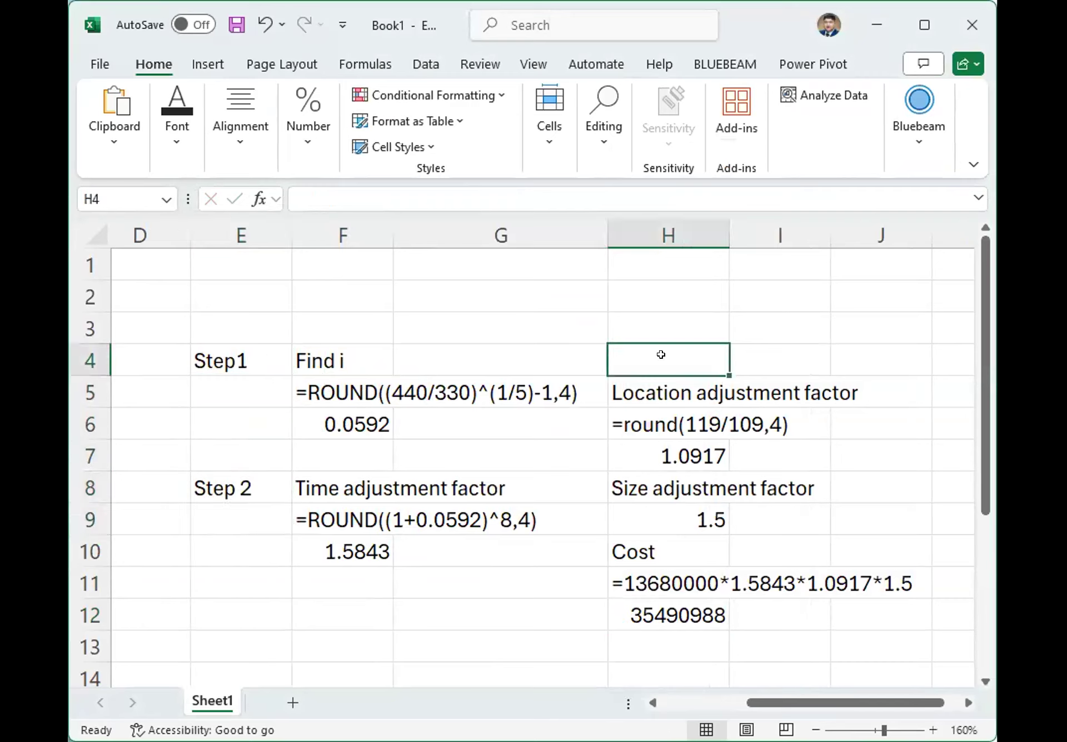
pyautogui.write('Step 3')
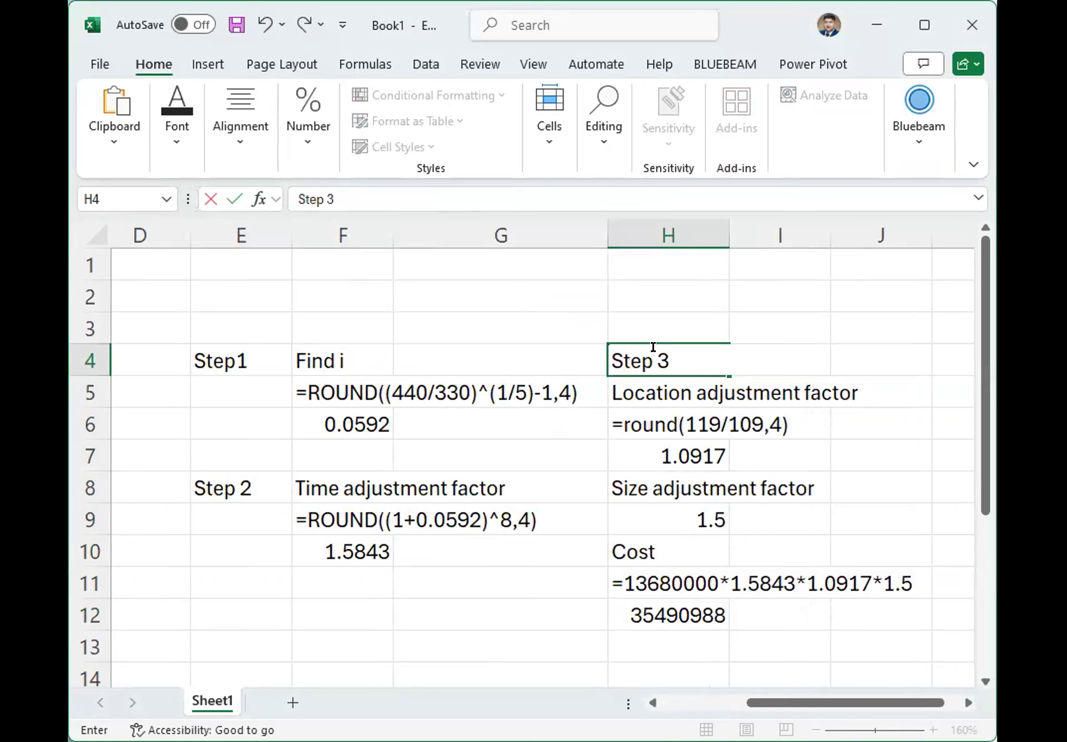
pyautogui.press('Return')
pyautogui.click(632, 485)
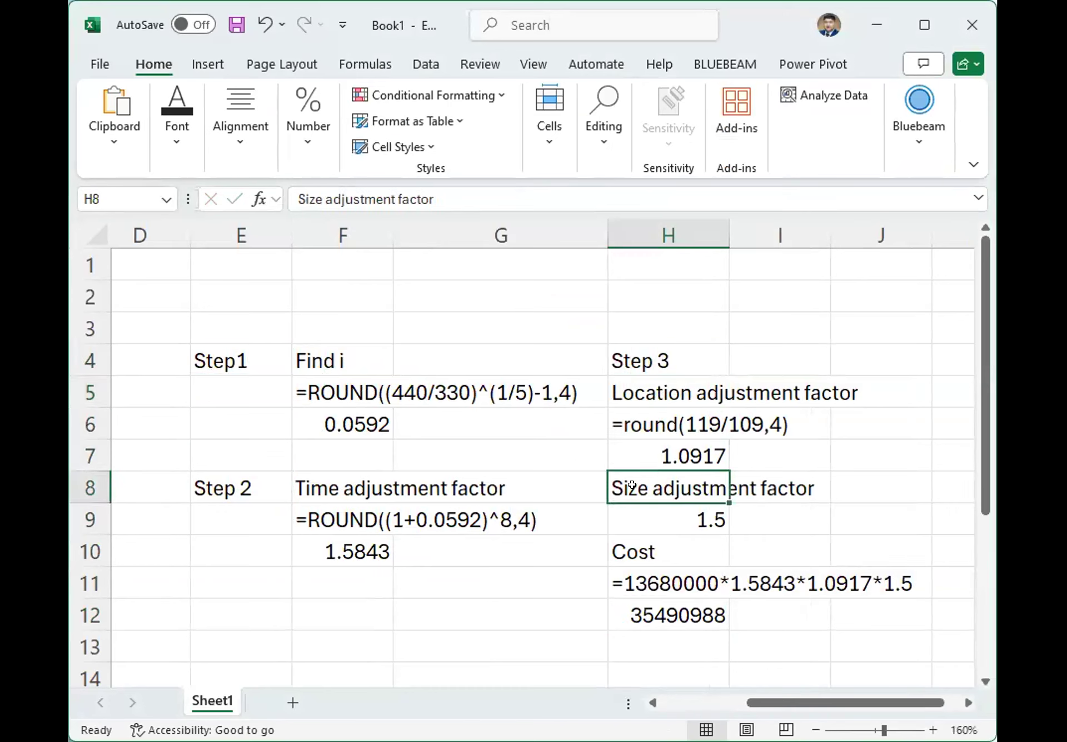
pyautogui.click(873, 489)
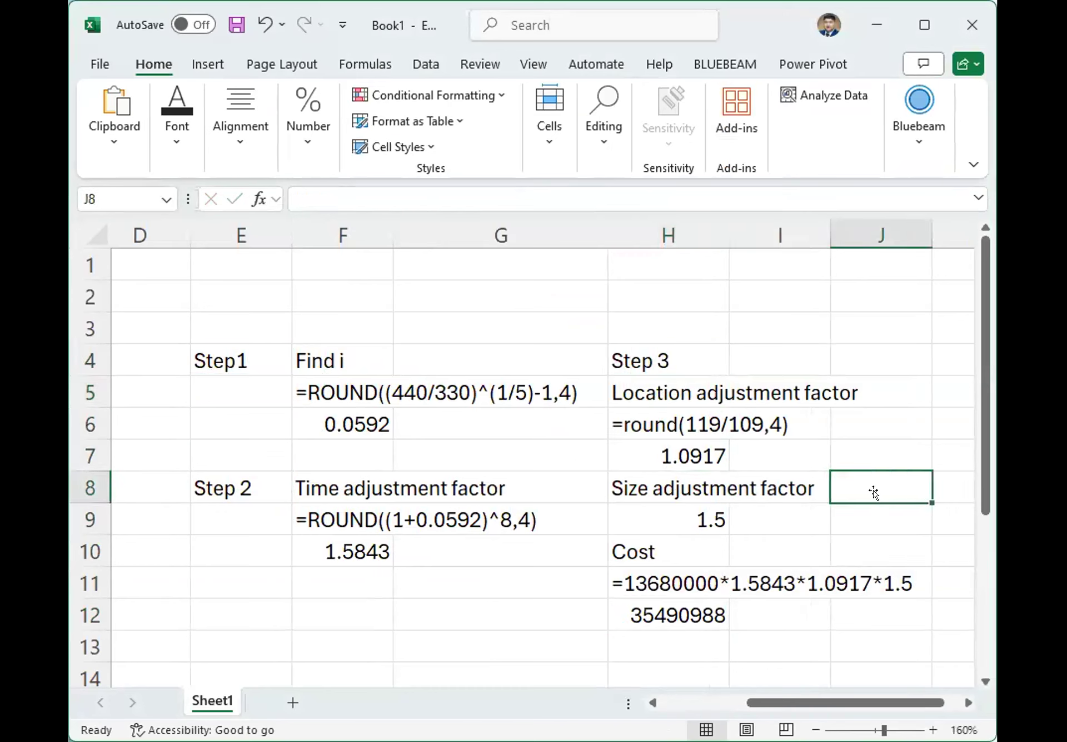
pyautogui.write('Step')
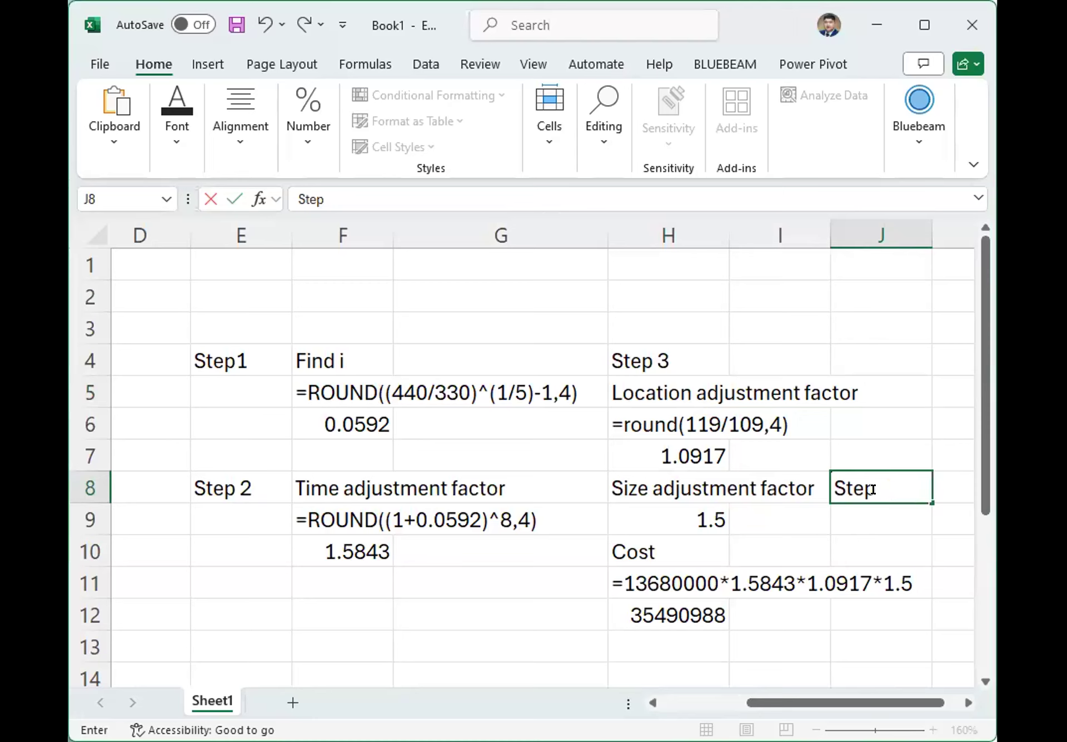
pyautogui.write(' 4')
pyautogui.press('Return')
# Enter the label "Step 5" in cell I10 beside Cost.
pyautogui.click(771, 546)
pyautogui.write('S')
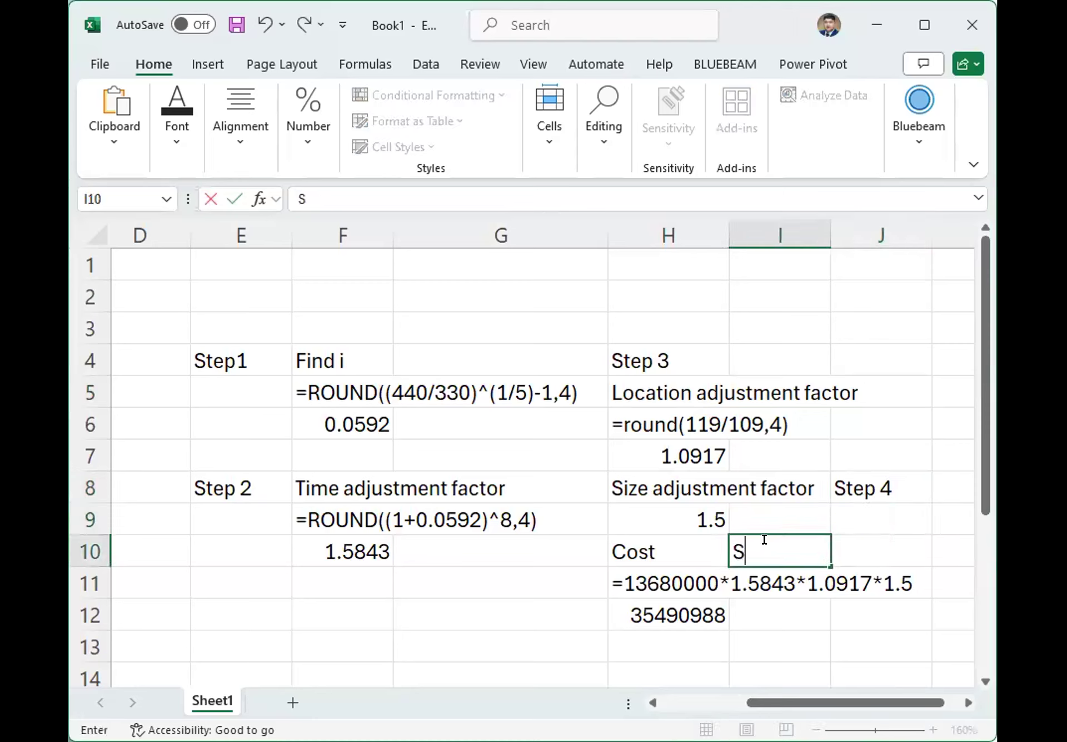
pyautogui.write('tep 5')
pyautogui.press('Return')
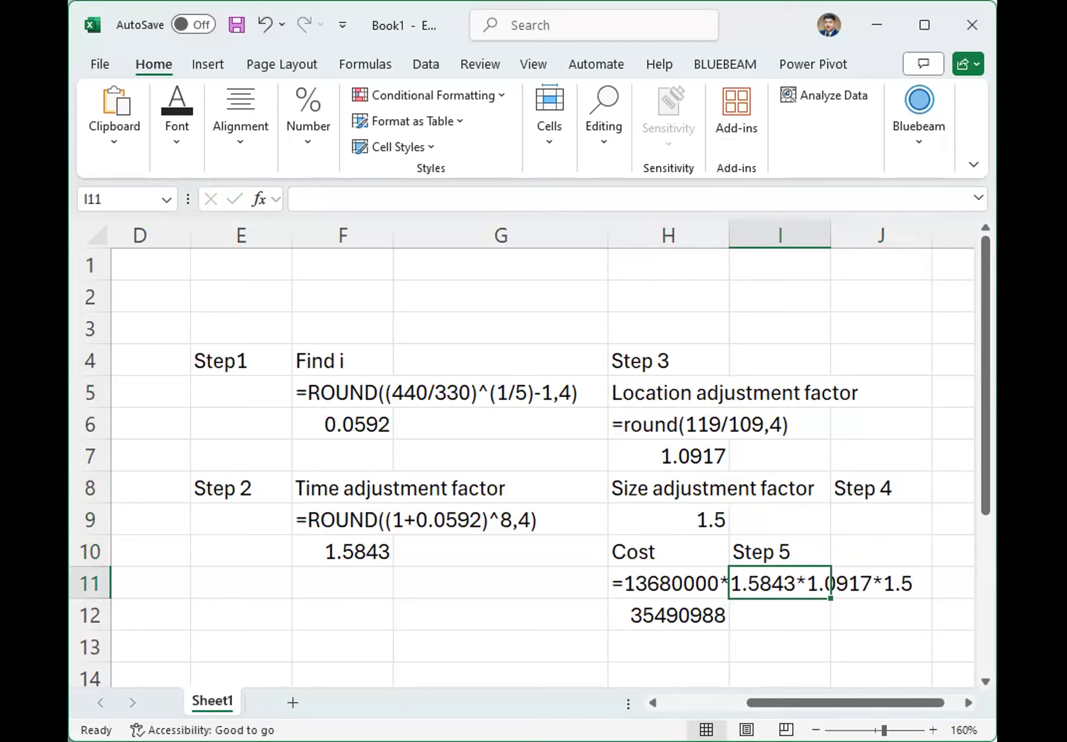
# Set the font color of the formula texts in F5:G5 and F9:G9 to red.
pyautogui.hotkey('alt', 'Tab')
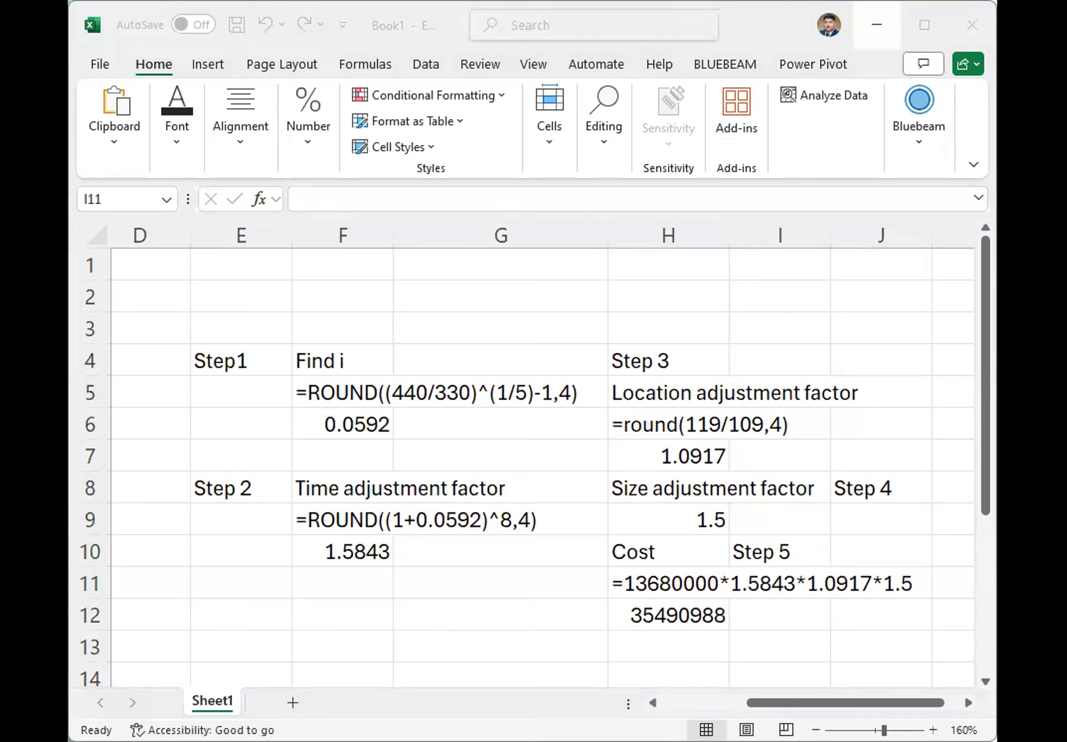
pyautogui.moveTo(337, 384); pyautogui.dragTo(519, 381)
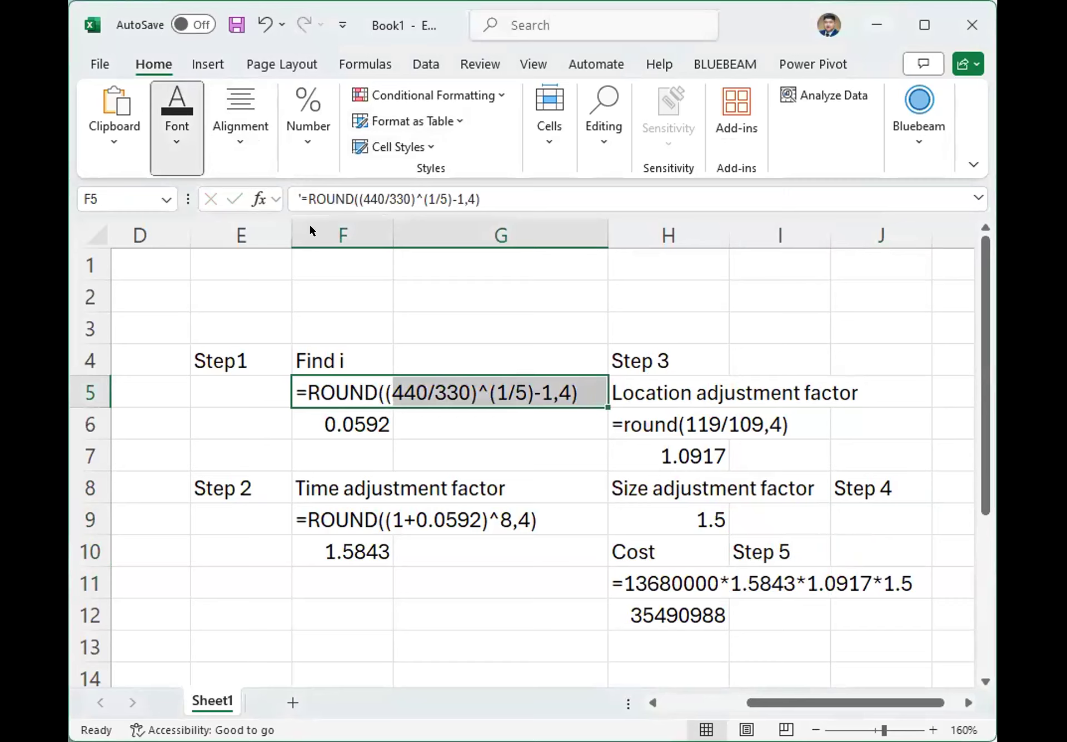
pyautogui.click(343, 235)
pyautogui.moveTo(320, 516); pyautogui.dragTo(535, 517)
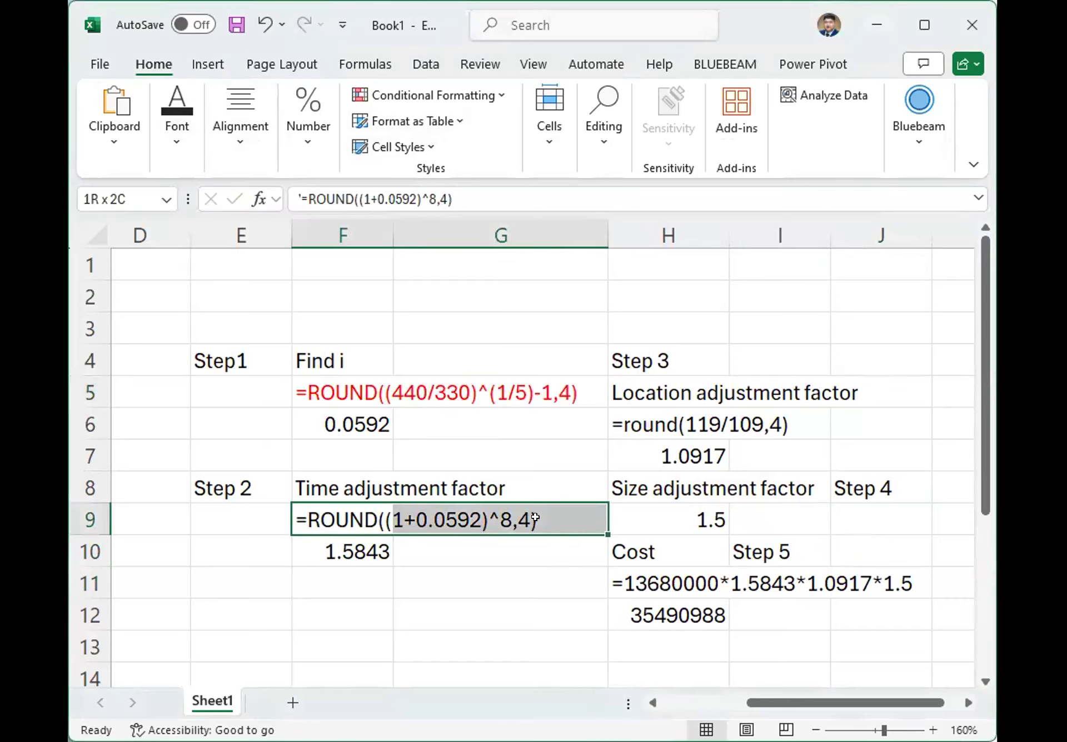
pyautogui.click(179, 129)
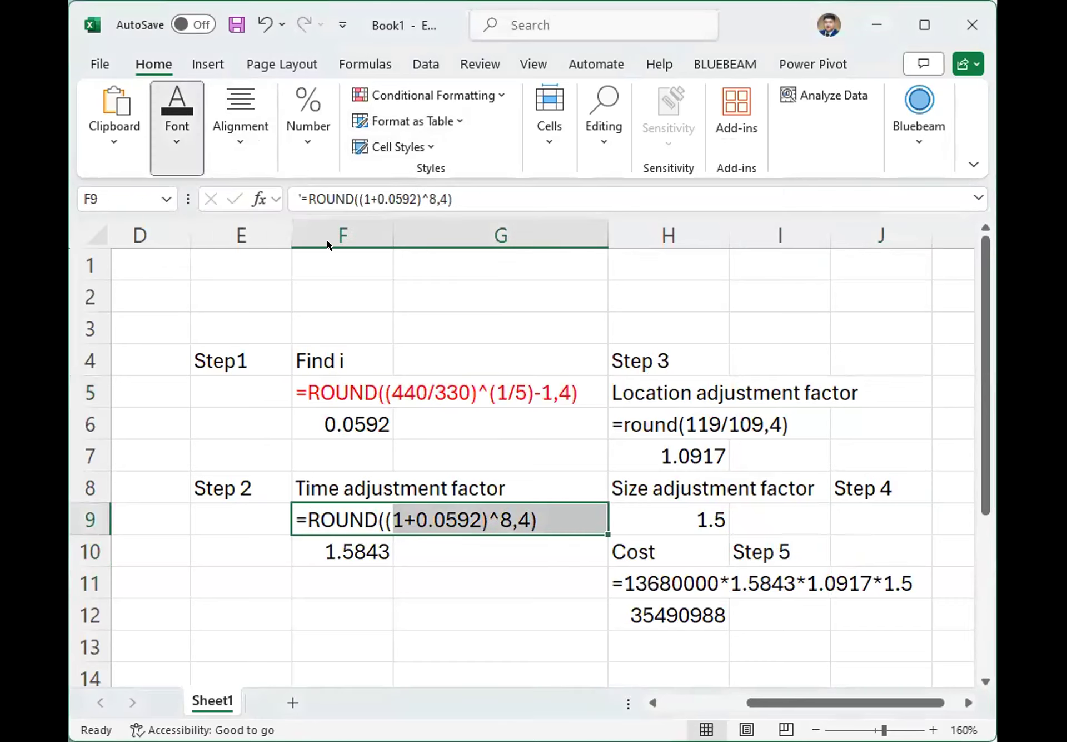